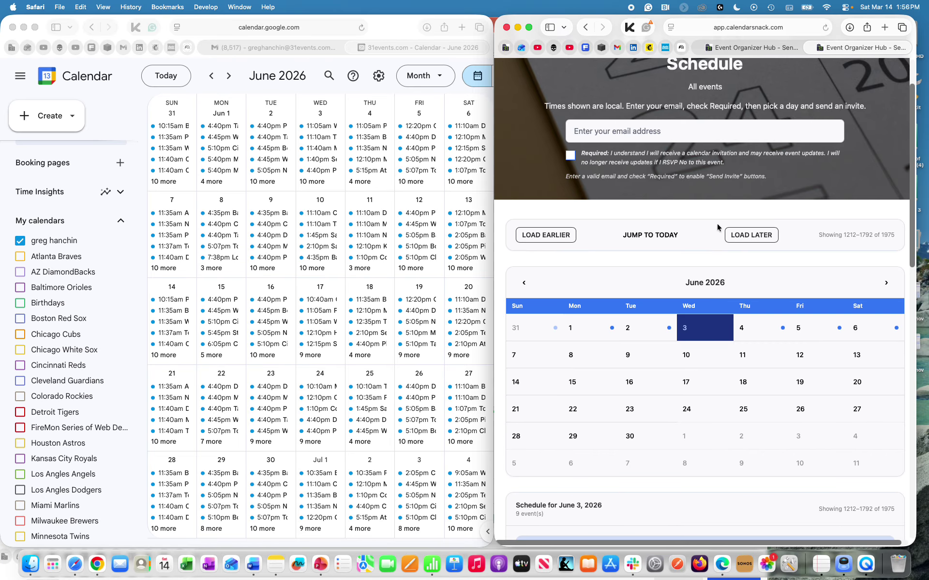
Step: Show the June 3, 2026 games on the Calendar Snack Schedule page
{"action": "scroll", "coordinate": [717, 228], "scroll_direction": "down", "scroll_amount": 3}
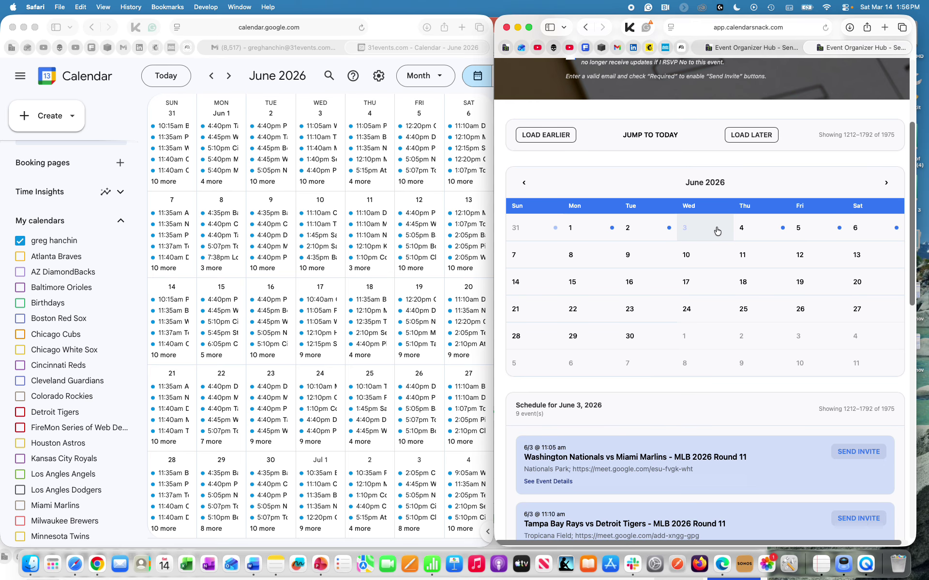
{"action": "left_click", "coordinate": [717, 230]}
{"action": "scroll", "coordinate": [715, 229], "scroll_direction": "down", "scroll_amount": 1}
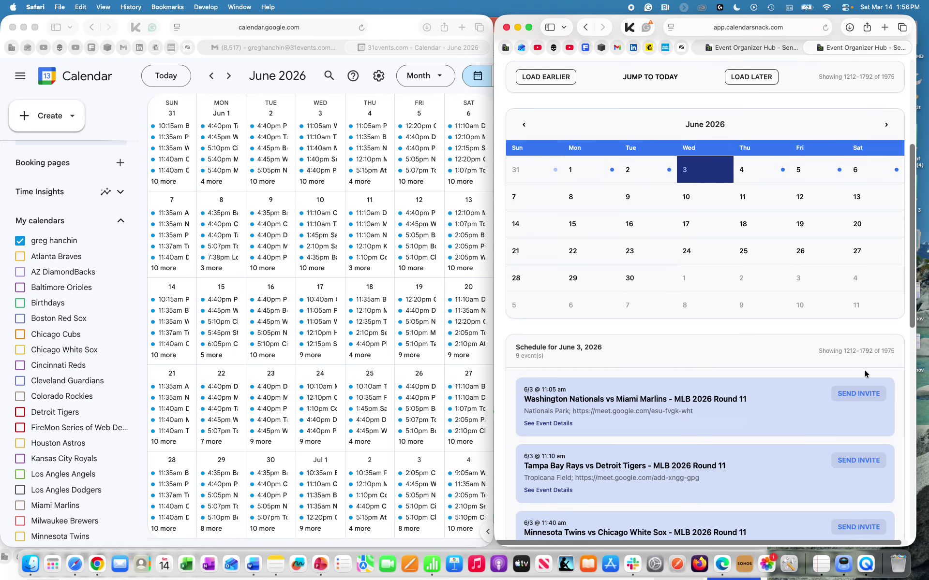
Step: Switch to PowerPoint, present the last two MLB Data Loading – 2026 Game Data slides, and exit the slide show
{"action": "left_click", "coordinate": [320, 566]}
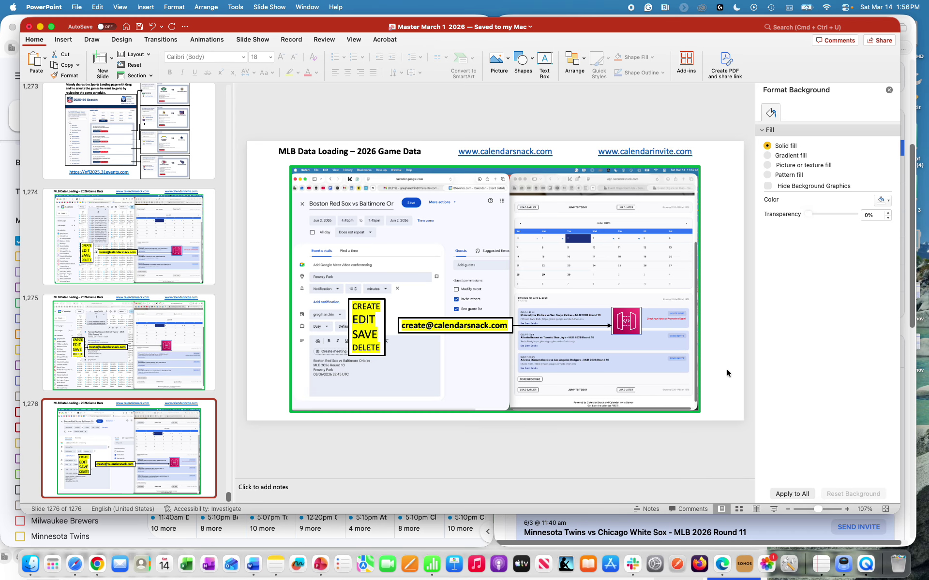
{"action": "left_click", "coordinate": [774, 510]}
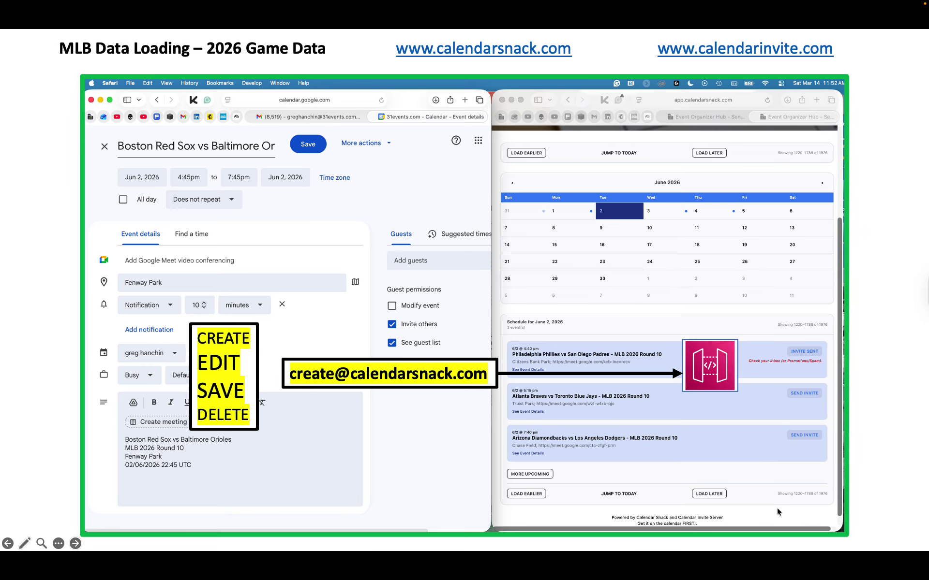
{"action": "left_click", "coordinate": [412, 210]}
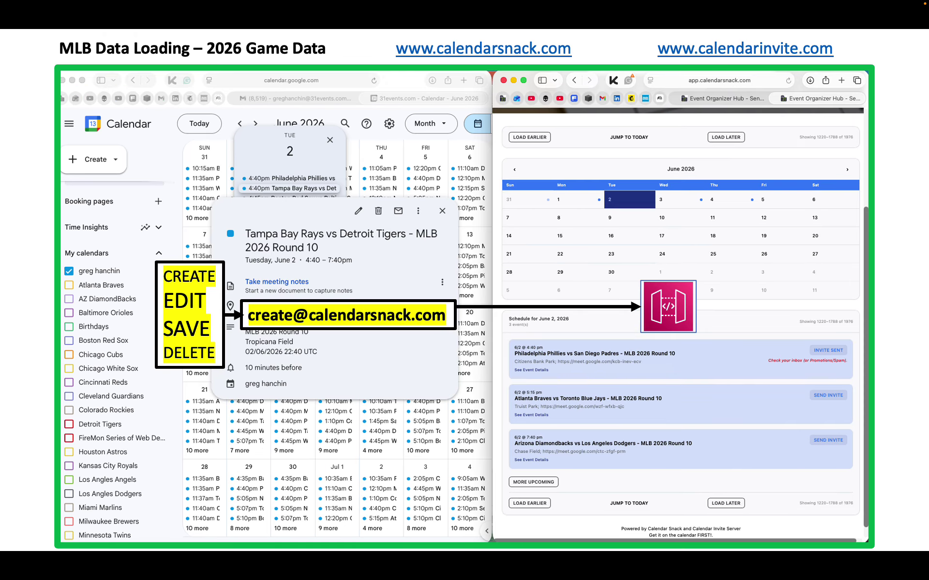
{"action": "key", "text": "Escape"}
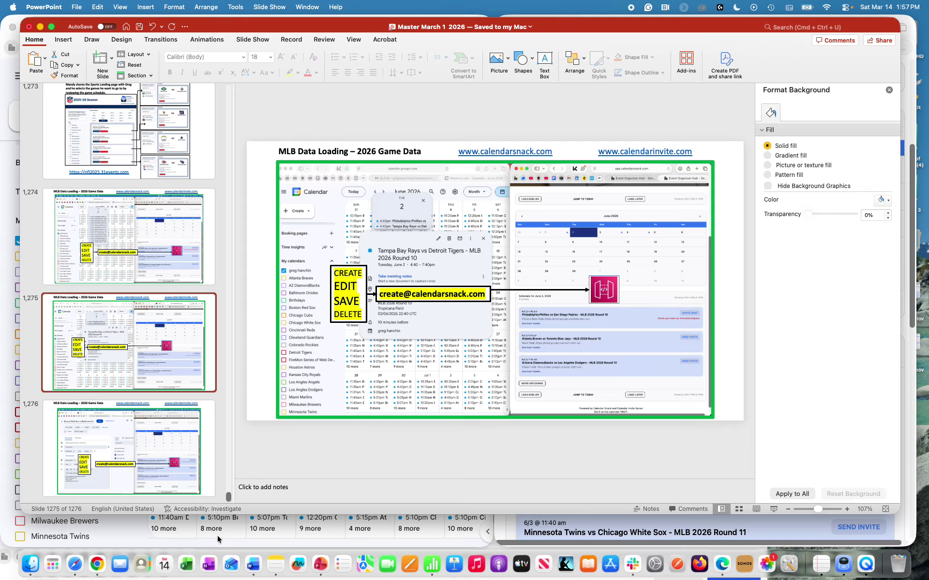
Step: Switch back to Safari and expand the full list of Wednesday, June 3 events in Google Calendar
{"action": "left_click", "coordinate": [217, 539]}
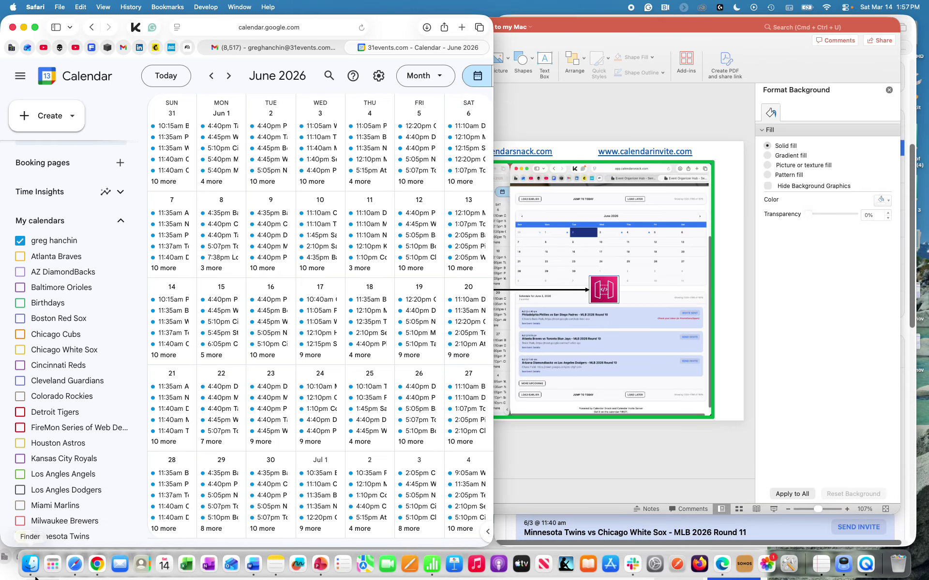
{"action": "left_click", "coordinate": [74, 564]}
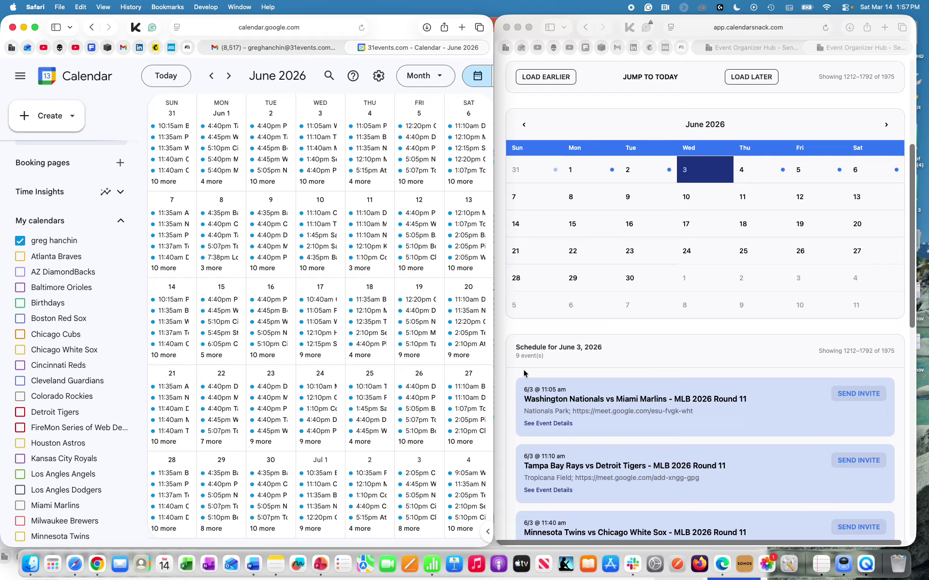
{"action": "scroll", "coordinate": [527, 375], "scroll_direction": "down", "scroll_amount": 3}
{"action": "scroll", "coordinate": [537, 377], "scroll_direction": "down", "scroll_amount": 2}
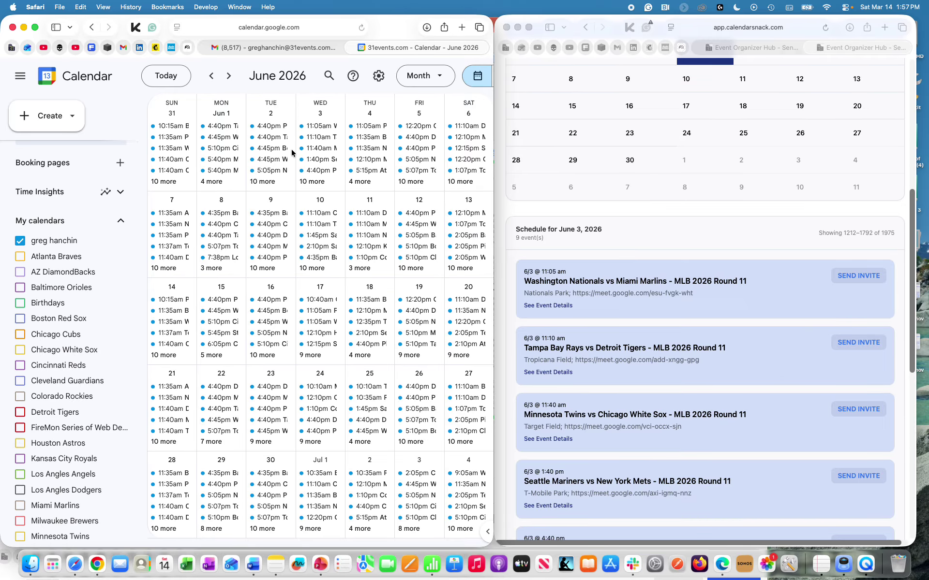
{"action": "left_click", "coordinate": [310, 187]}
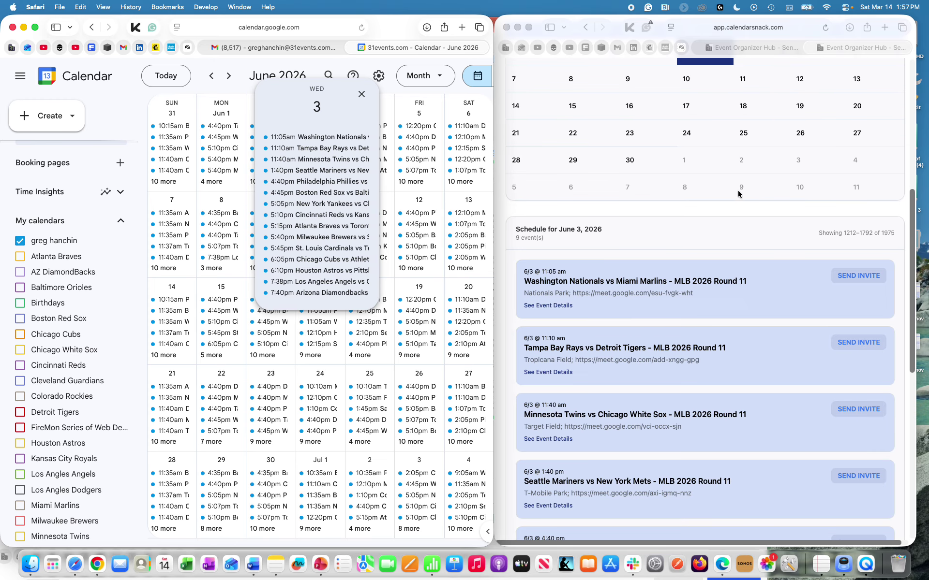
Step: Compare the June 3 games on the Schedule page with the enlarged June 3 event list in Google Calendar
{"action": "scroll", "coordinate": [747, 188], "scroll_direction": "up", "scroll_amount": 10}
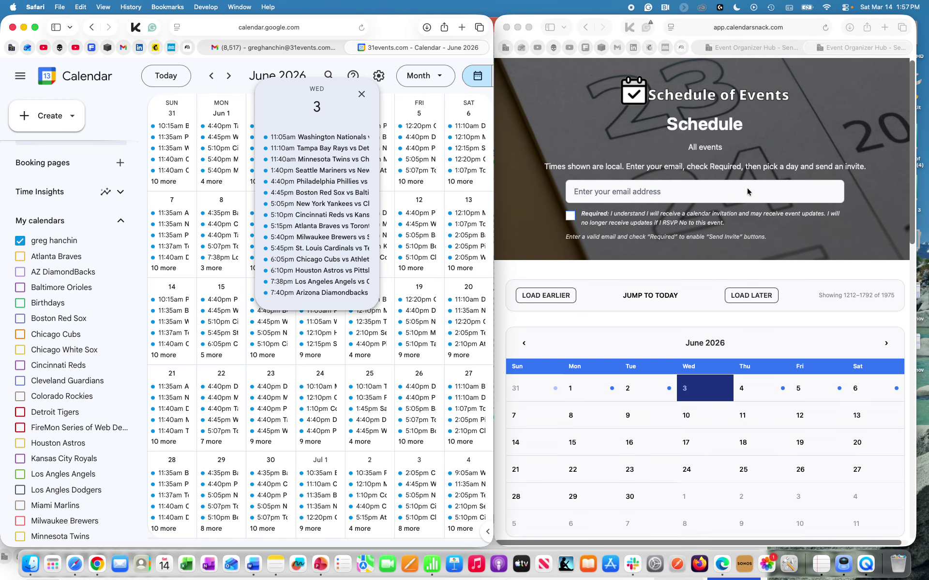
{"action": "scroll", "coordinate": [746, 187], "scroll_direction": "down", "scroll_amount": 5}
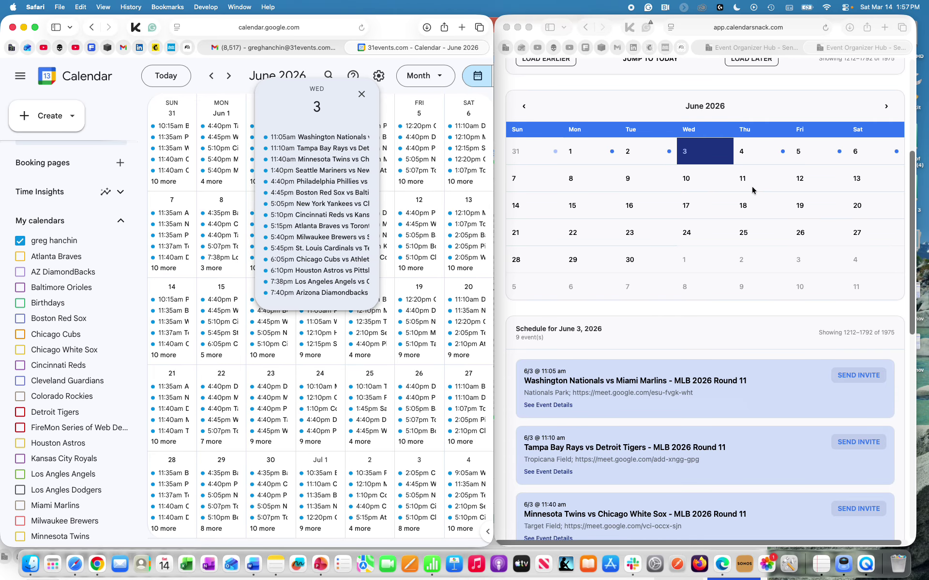
{"action": "scroll", "coordinate": [750, 191], "scroll_direction": "down", "scroll_amount": 1}
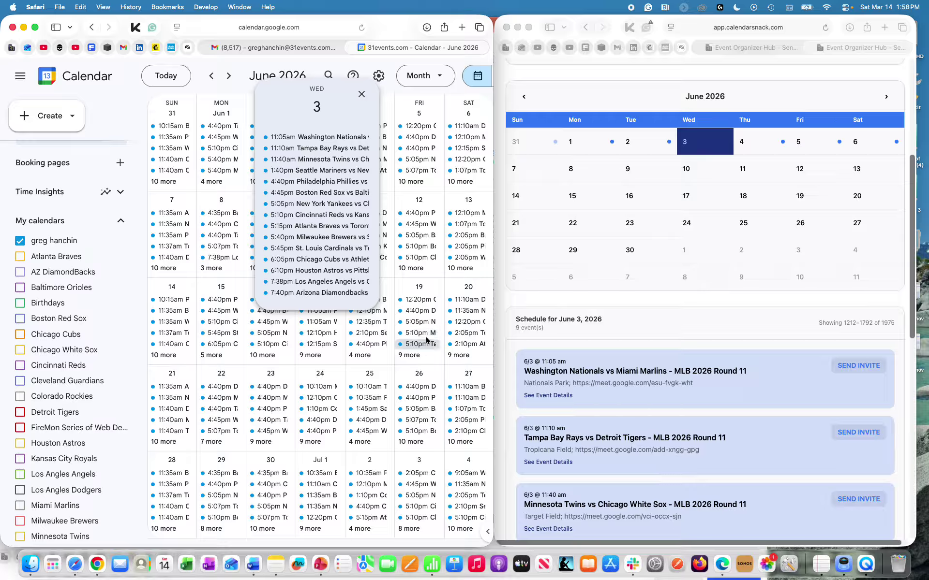
{"action": "scroll", "coordinate": [547, 298], "scroll_direction": "down", "scroll_amount": 5}
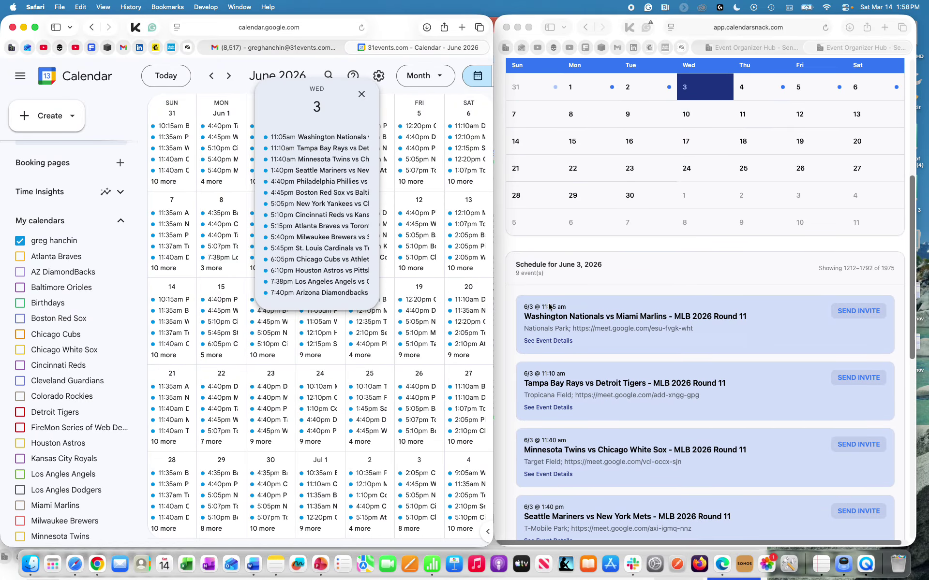
{"action": "scroll", "coordinate": [549, 307], "scroll_direction": "down", "scroll_amount": 4}
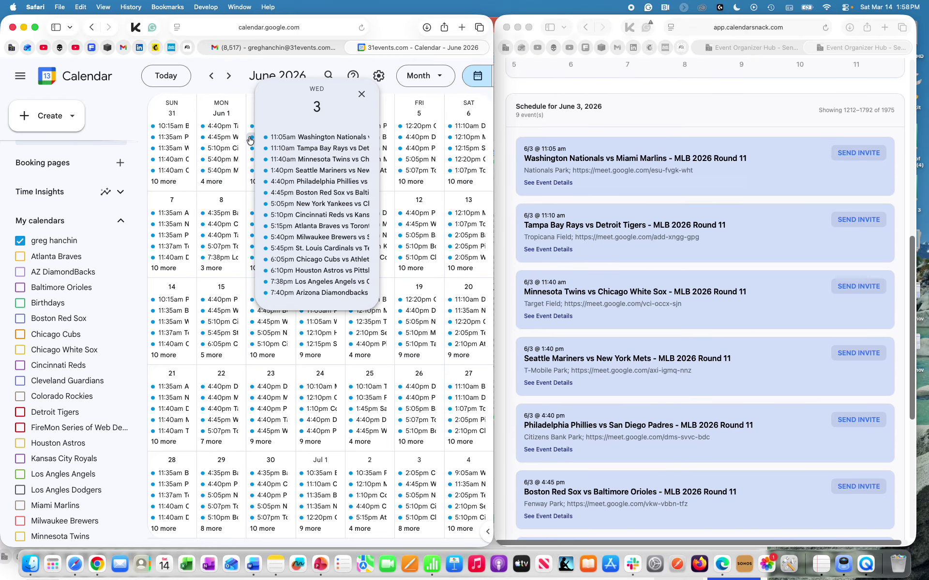
{"action": "key", "text": "super+equal"}
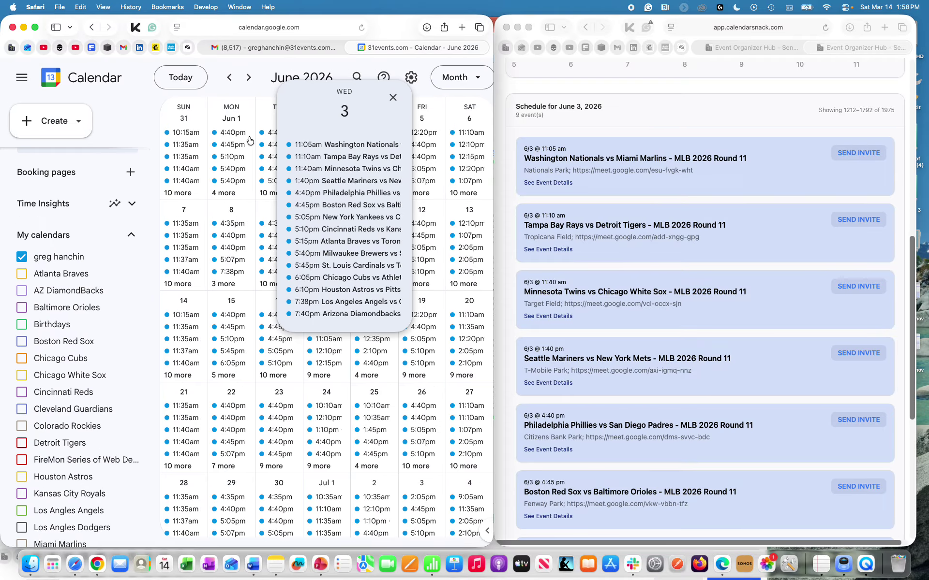
{"action": "key", "text": "super+equal"}
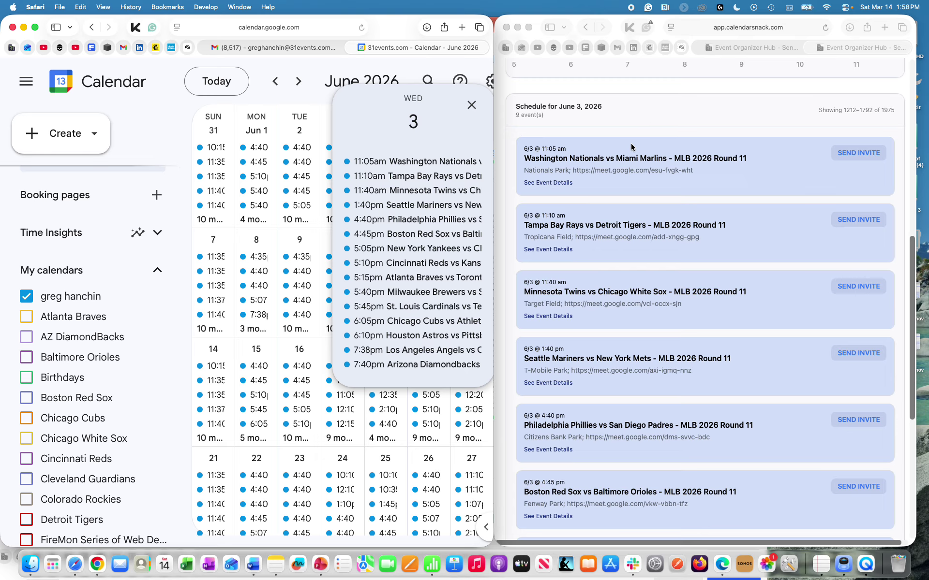
{"action": "scroll", "coordinate": [634, 144], "scroll_direction": "down", "scroll_amount": 1}
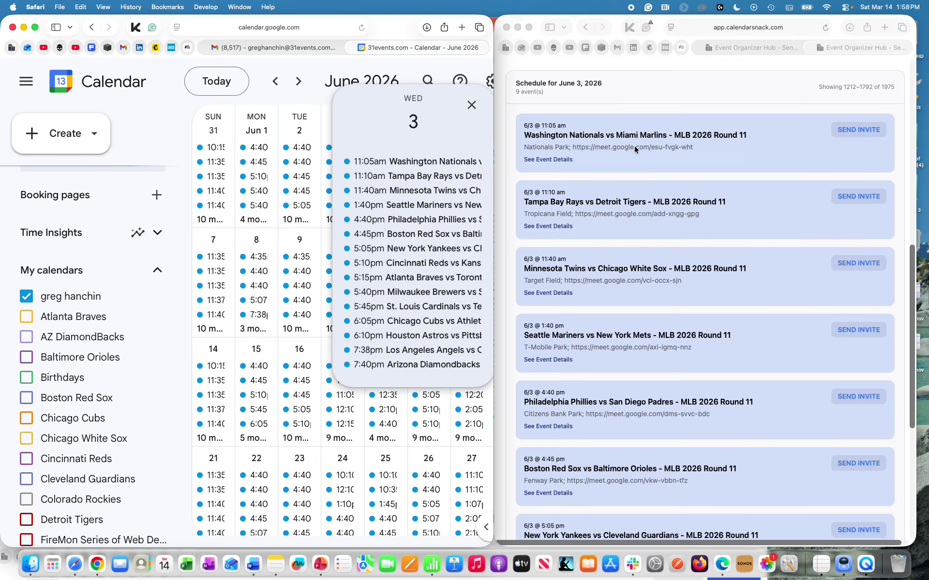
{"action": "scroll", "coordinate": [634, 146], "scroll_direction": "down", "scroll_amount": 1}
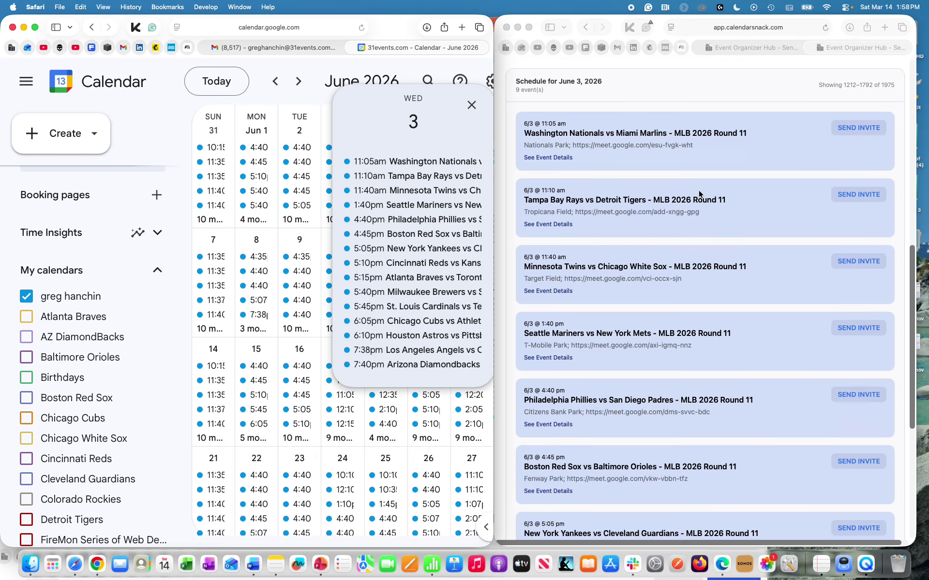
{"action": "scroll", "coordinate": [699, 194], "scroll_direction": "down", "scroll_amount": 1}
{"action": "scroll", "coordinate": [694, 193], "scroll_direction": "down", "scroll_amount": 2}
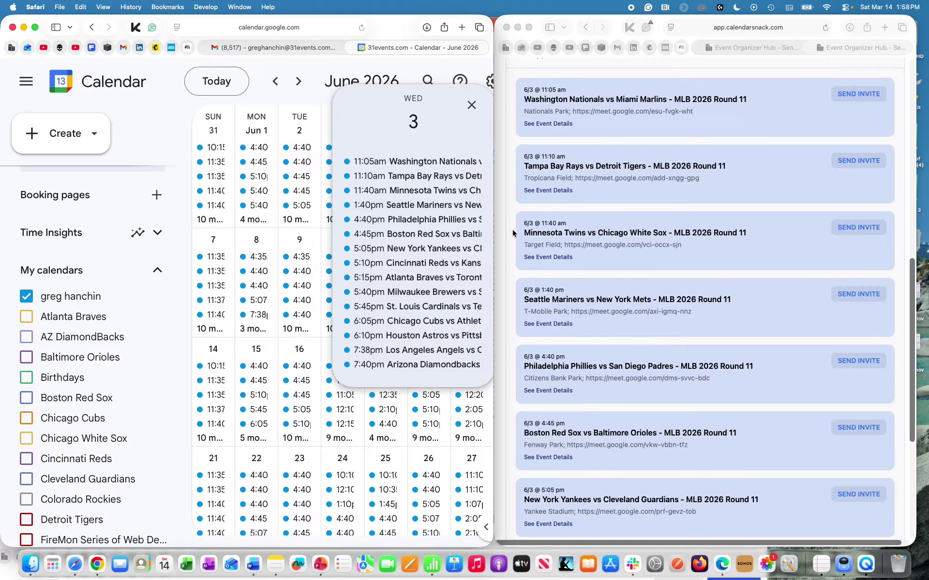
{"action": "scroll", "coordinate": [526, 247], "scroll_direction": "down", "scroll_amount": 2}
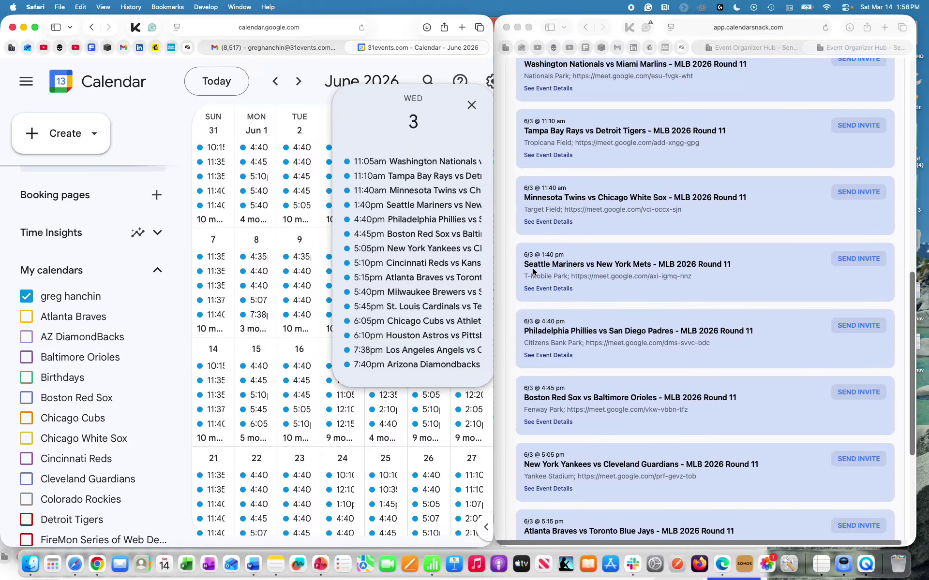
{"action": "scroll", "coordinate": [534, 269], "scroll_direction": "down", "scroll_amount": 1}
{"action": "scroll", "coordinate": [533, 270], "scroll_direction": "down", "scroll_amount": 2}
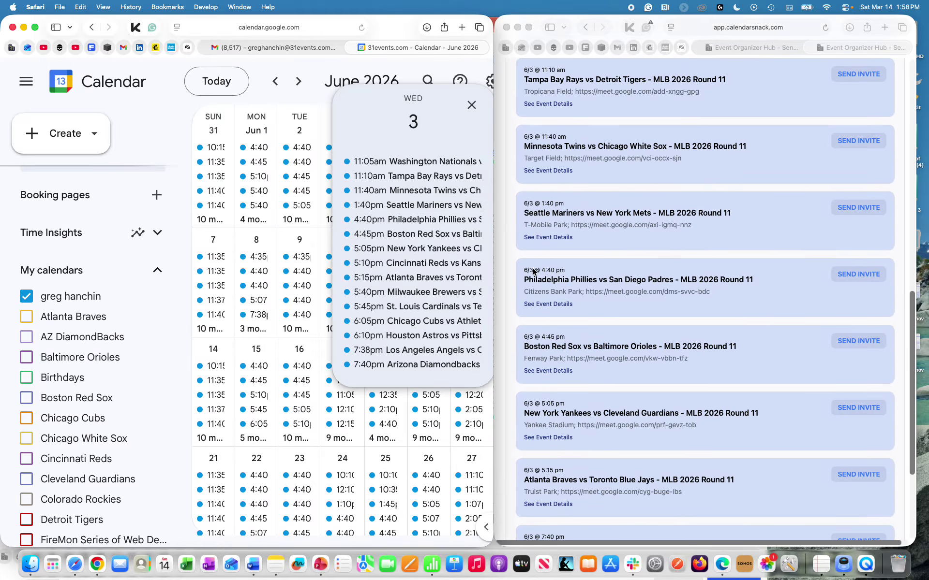
{"action": "scroll", "coordinate": [533, 271], "scroll_direction": "down", "scroll_amount": 1}
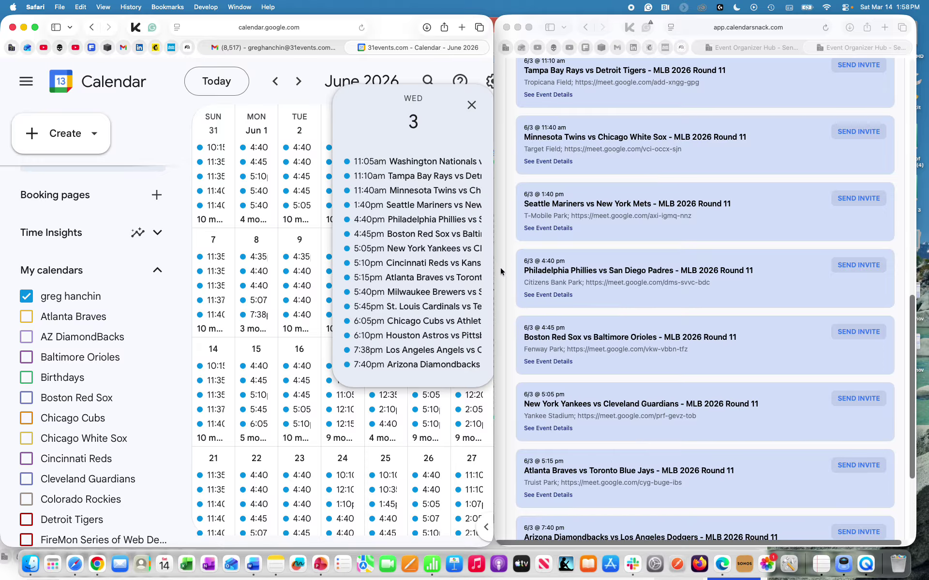
Step: Examine the guests and Meet link of the June 3 Philadelphia Phillies vs San Diego Padres event against the Schedule page, and close the details
{"action": "left_click", "coordinate": [425, 223]}
{"action": "scroll", "coordinate": [371, 233], "scroll_direction": "down", "scroll_amount": 5}
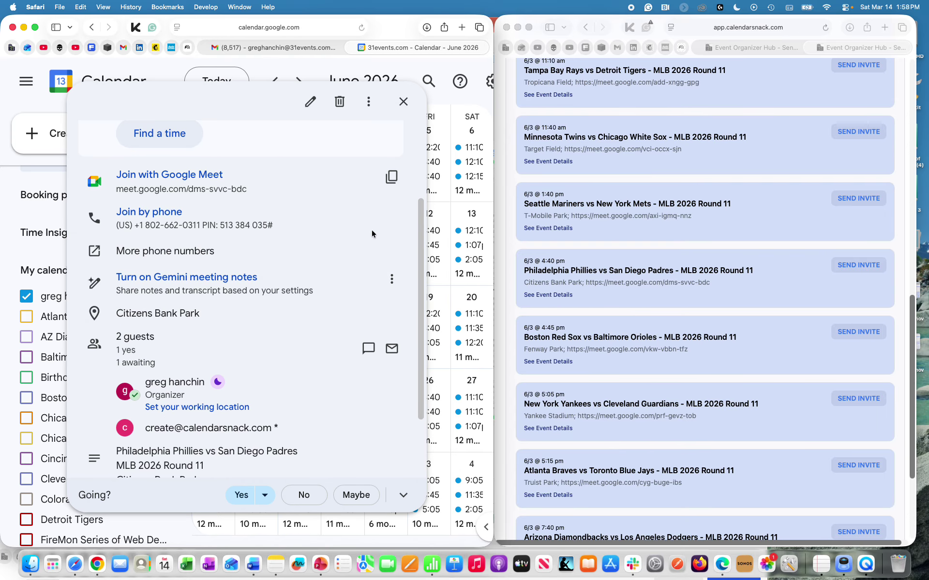
{"action": "mouse_move", "coordinate": [237, 430]}
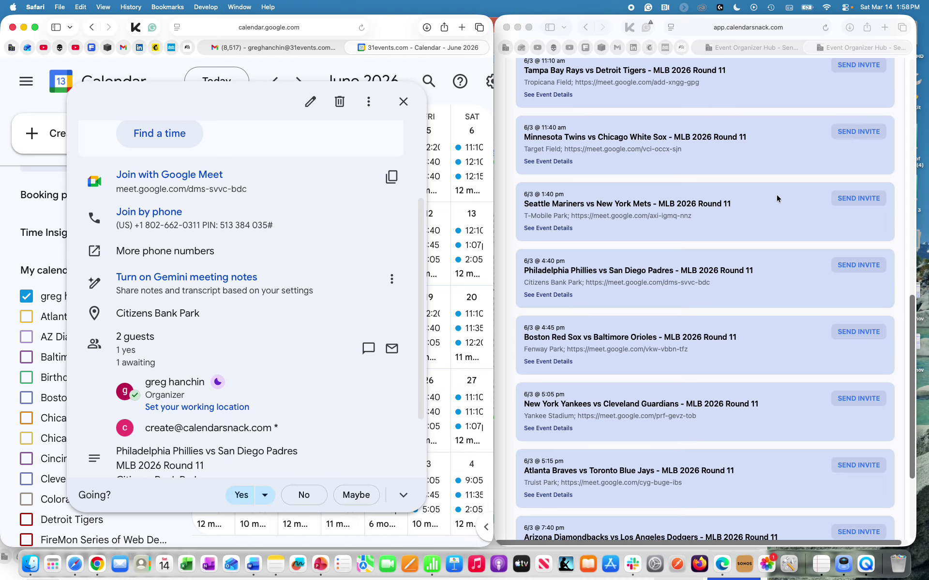
{"action": "scroll", "coordinate": [777, 194], "scroll_direction": "up", "scroll_amount": 15}
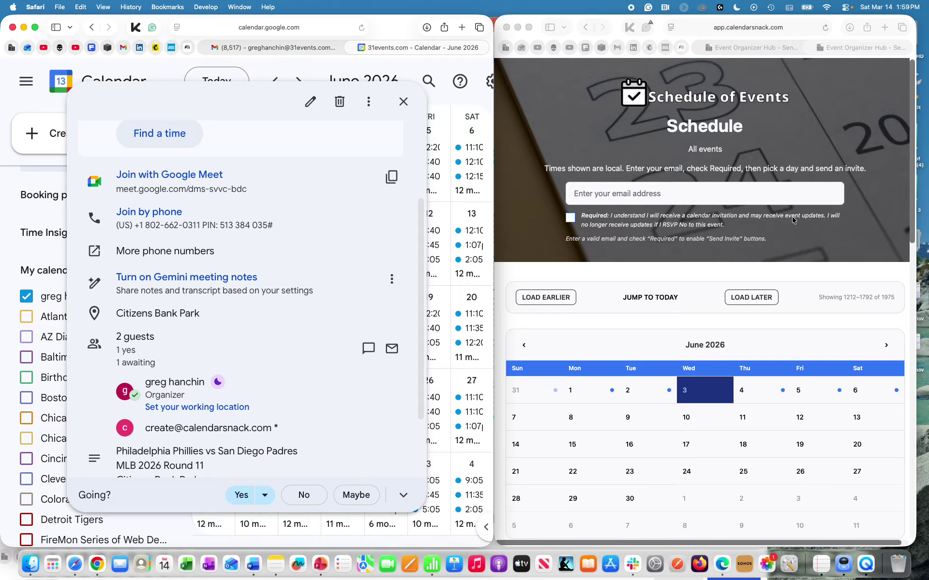
{"action": "scroll", "coordinate": [792, 227], "scroll_direction": "down", "scroll_amount": 10}
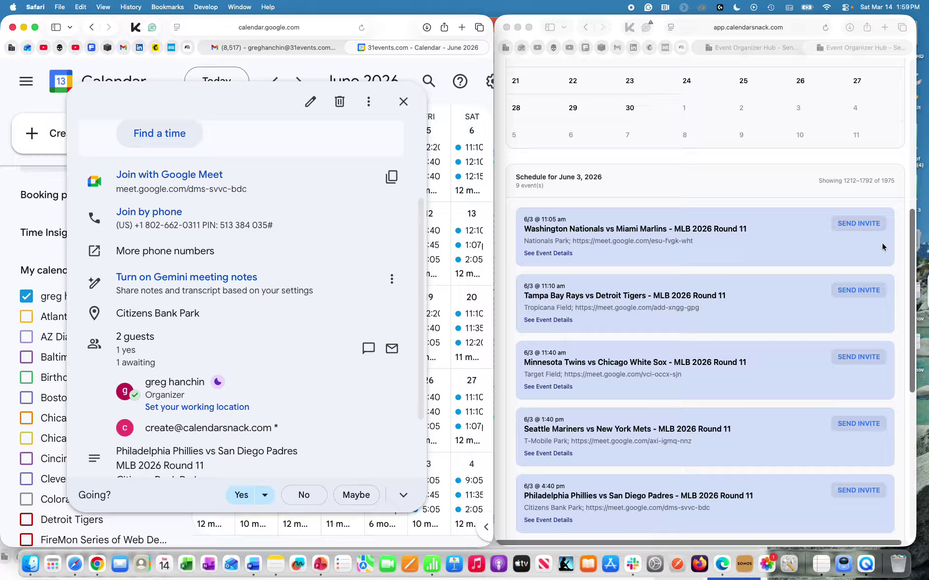
{"action": "scroll", "coordinate": [881, 243], "scroll_direction": "up", "scroll_amount": 6}
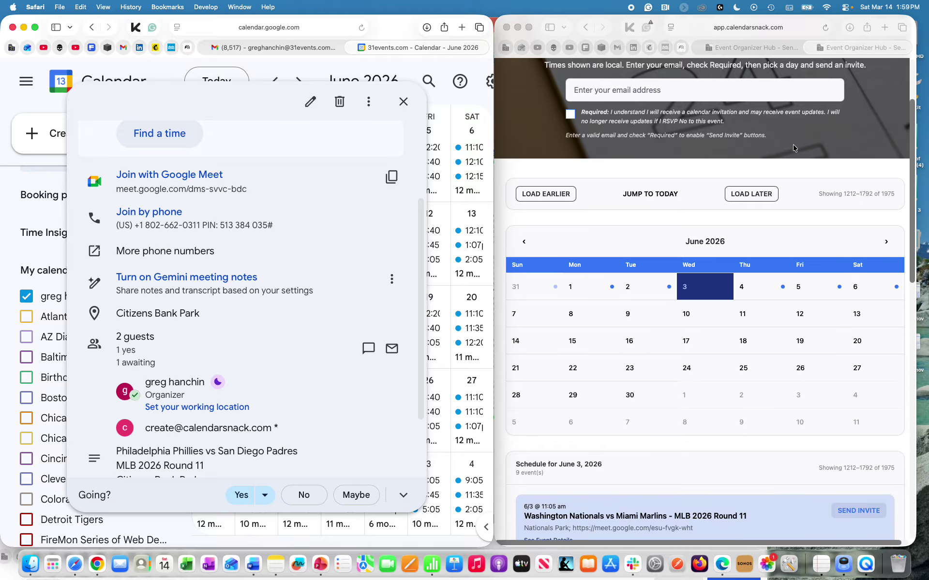
{"action": "scroll", "coordinate": [791, 129], "scroll_direction": "down", "scroll_amount": 5}
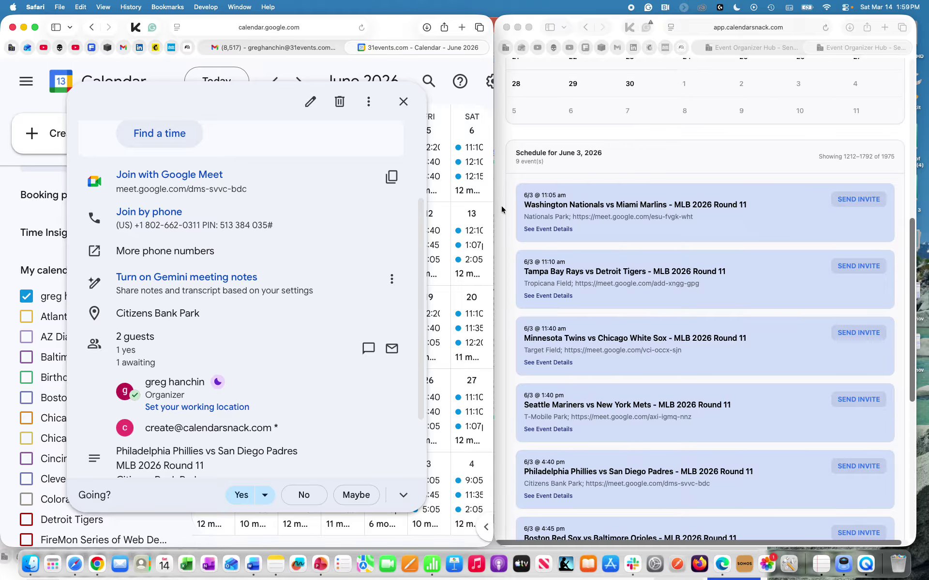
{"action": "left_click", "coordinate": [404, 101]}
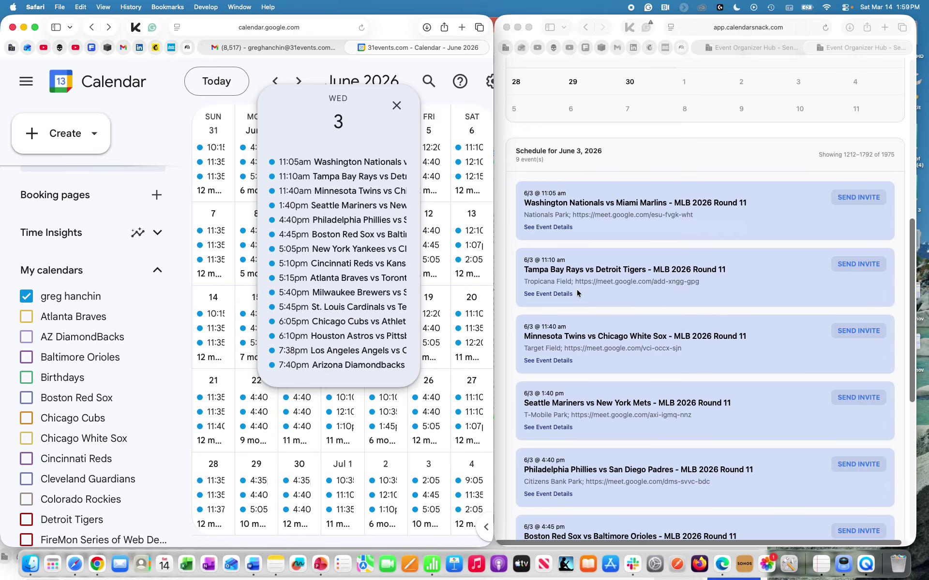
Step: Open the June 3 Los Angeles Angels vs Colorado Rockies event, missing from the Schedule page, for editing
{"action": "scroll", "coordinate": [578, 293], "scroll_direction": "down", "scroll_amount": 3}
{"action": "scroll", "coordinate": [558, 300], "scroll_direction": "down", "scroll_amount": 6}
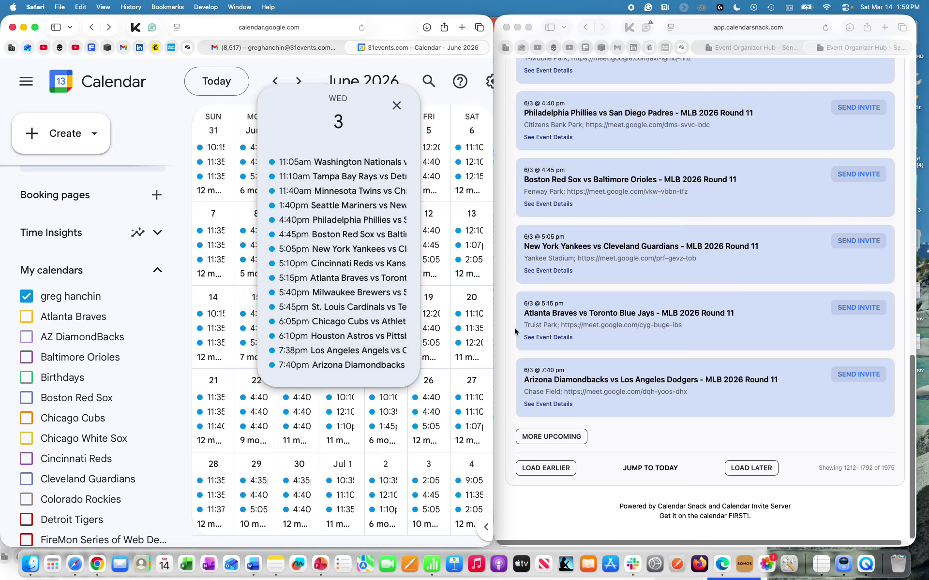
{"action": "left_click", "coordinate": [341, 353]}
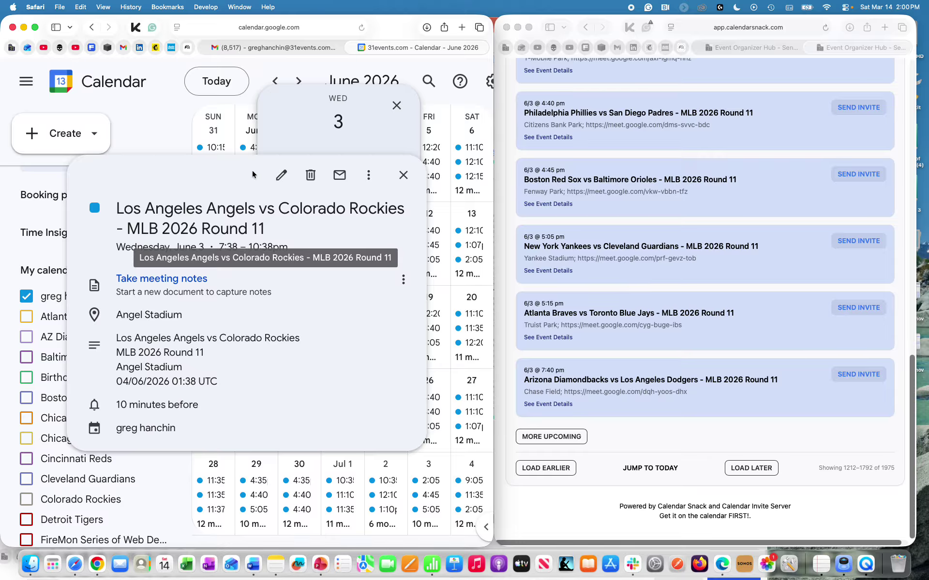
{"action": "left_click", "coordinate": [281, 175]}
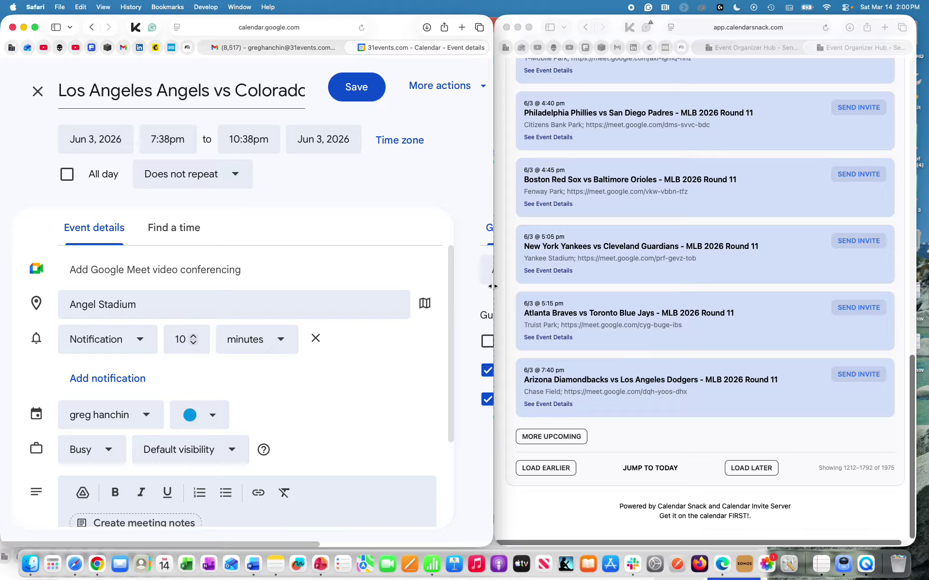
Step: Widen the Google Calendar window and add the Calendar Snack create address as a guest of the event
{"action": "left_click_drag", "start_coordinate": [493, 283], "coordinate": [661, 268]}
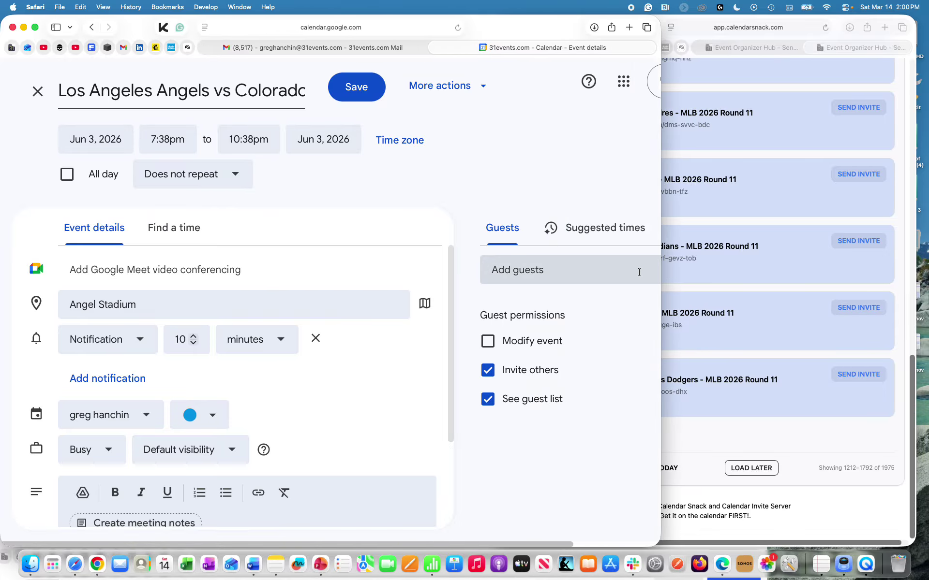
{"action": "left_click", "coordinate": [630, 275]}
{"action": "left_click", "coordinate": [611, 302]}
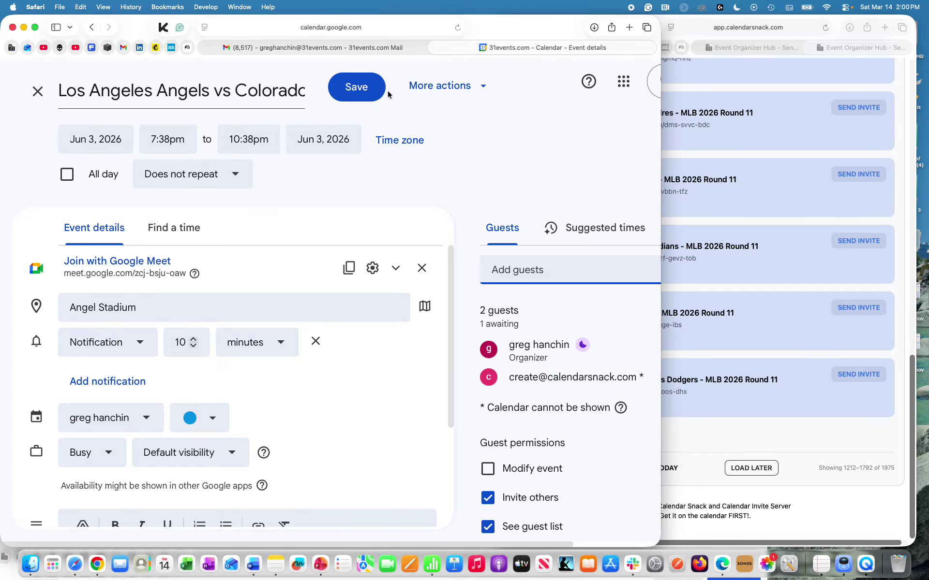
Step: Save the Los Angeles Angels vs Colorado Rockies event, inviting the outside guest, and narrow the Google Calendar window beside the Schedule page
{"action": "left_click", "coordinate": [356, 89]}
{"action": "left_click", "coordinate": [486, 340]}
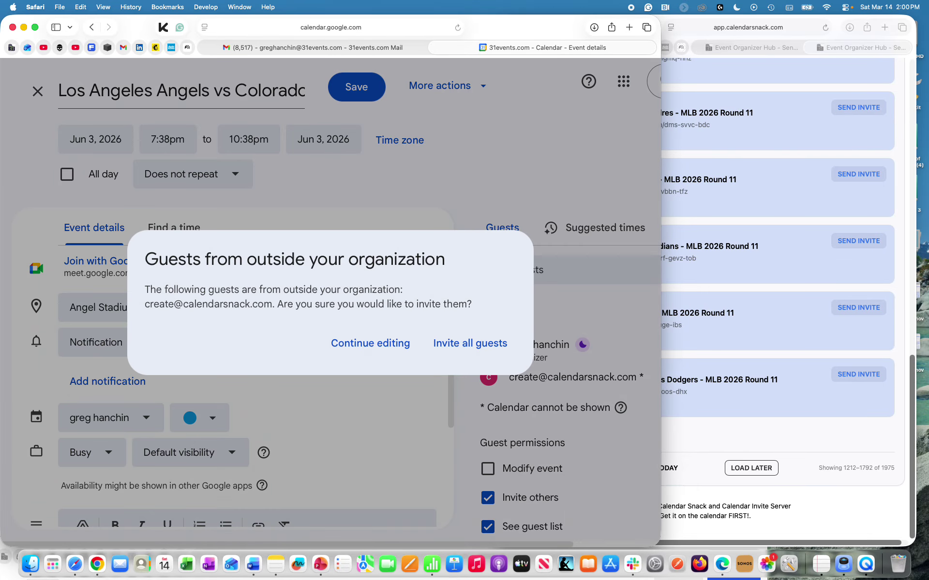
{"action": "left_click", "coordinate": [468, 342]}
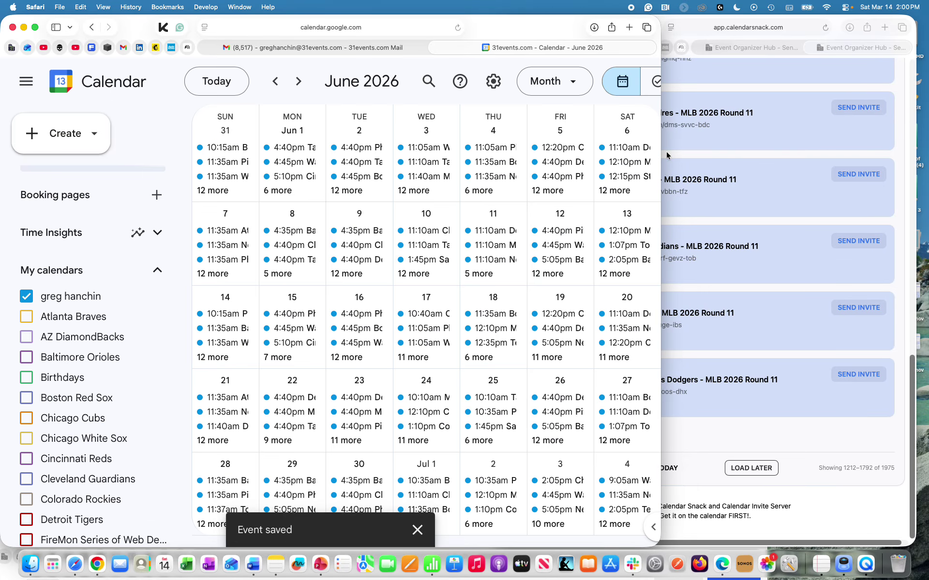
{"action": "left_click_drag", "start_coordinate": [662, 150], "coordinate": [494, 167]}
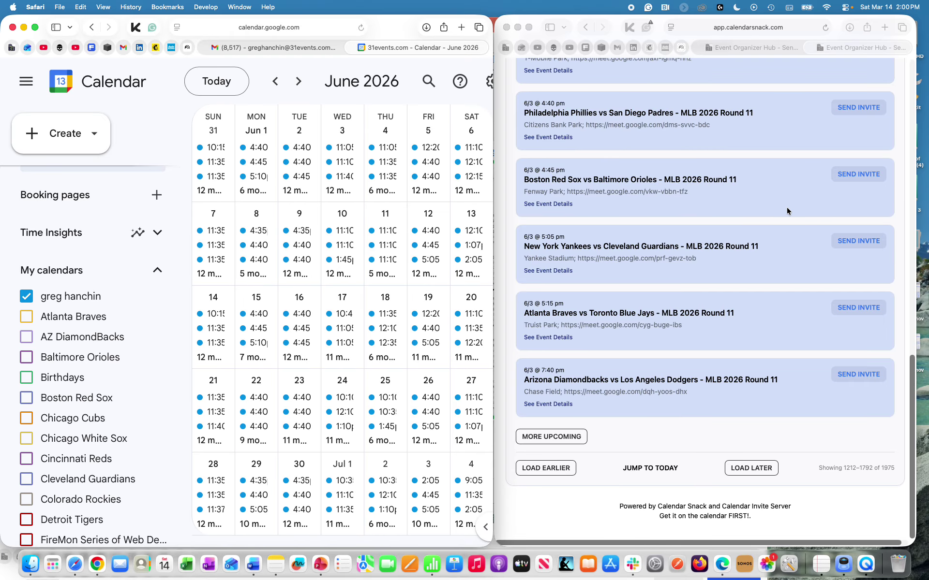
Step: Switch to PowerPoint, view the "MLB Data Loading – 2026 Game Data" slide 1274 full screen, and return to the Safari windows
{"action": "left_click", "coordinate": [315, 565]}
{"action": "left_click", "coordinate": [176, 242]}
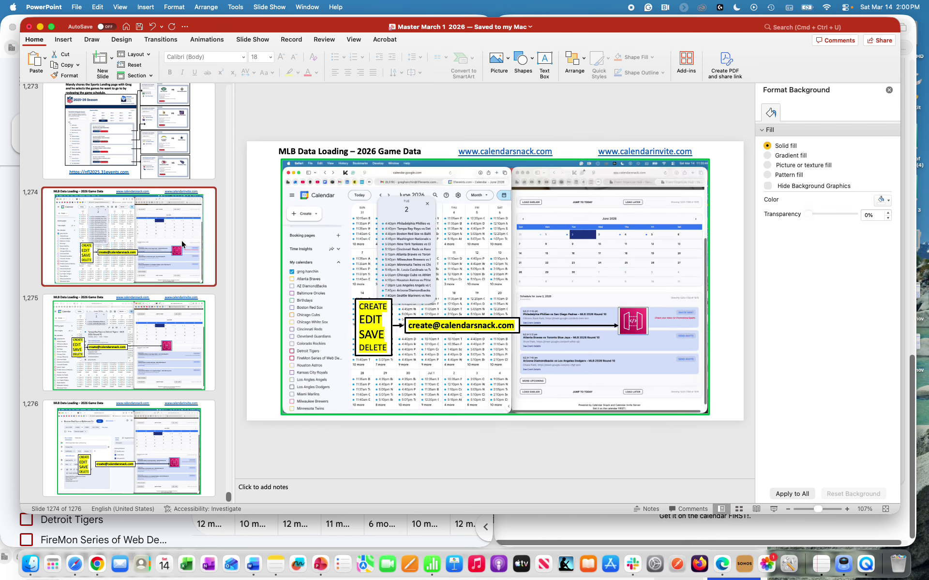
{"action": "left_click", "coordinate": [772, 508]}
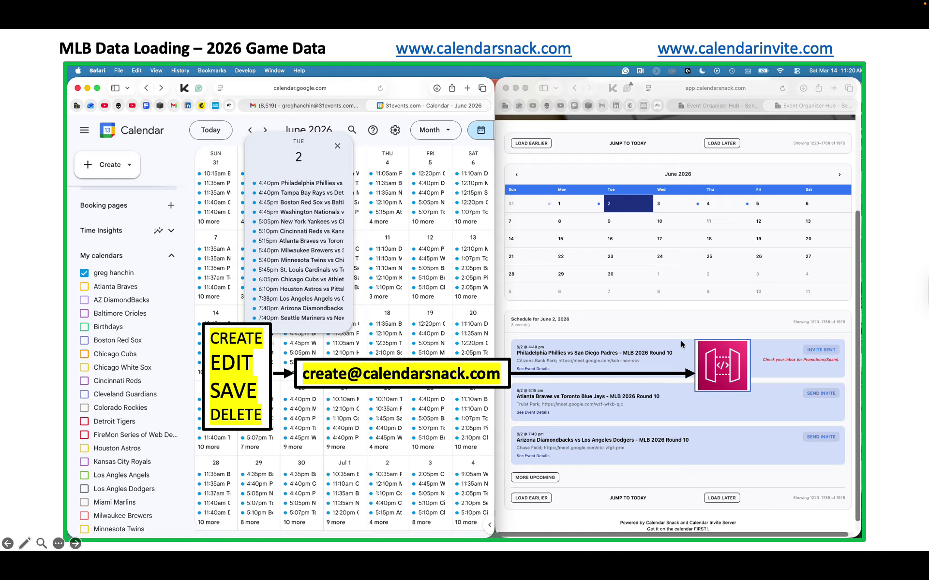
{"action": "key", "text": "Escape"}
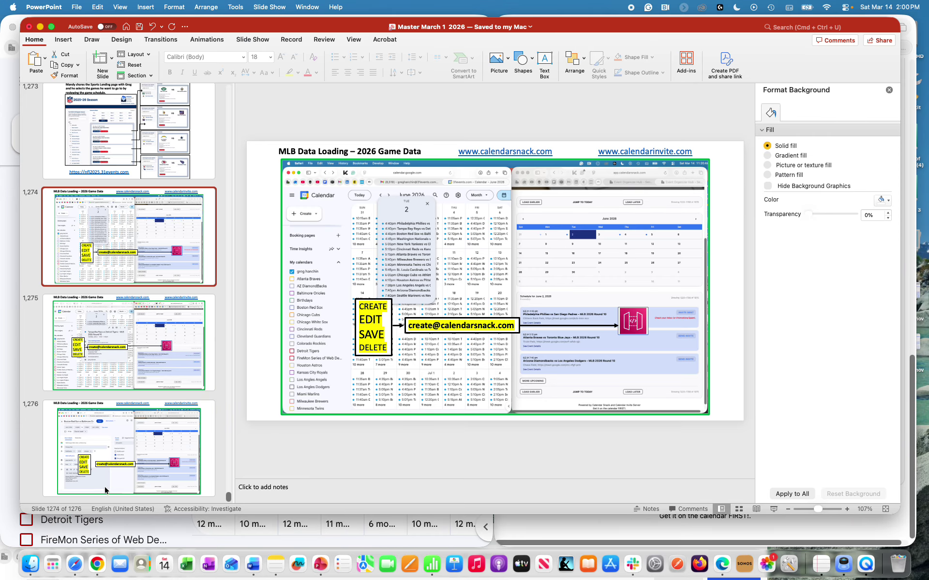
{"action": "left_click", "coordinate": [75, 564]}
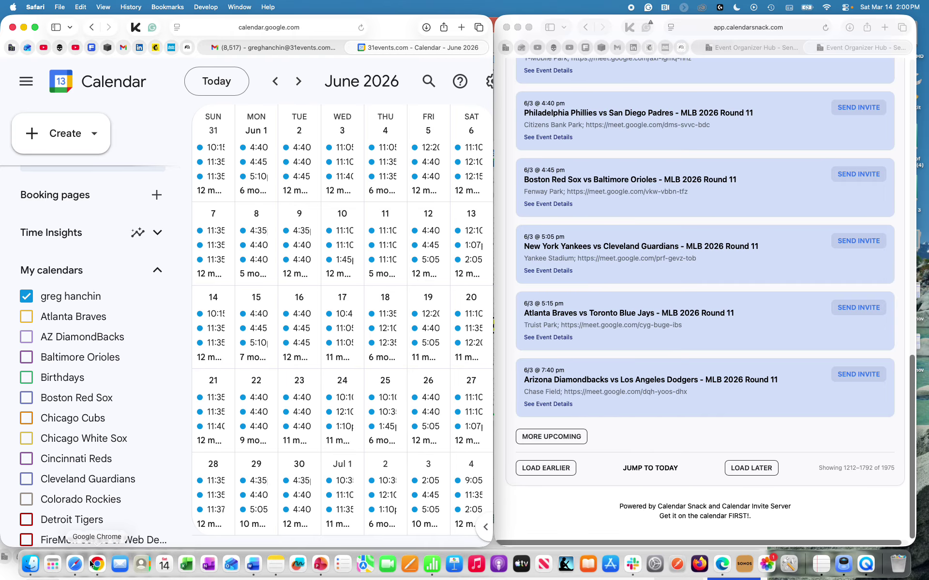
Step: Reload the Calendar Snack Schedule page and load several batches of later events
{"action": "scroll", "coordinate": [774, 440], "scroll_direction": "up", "scroll_amount": 15}
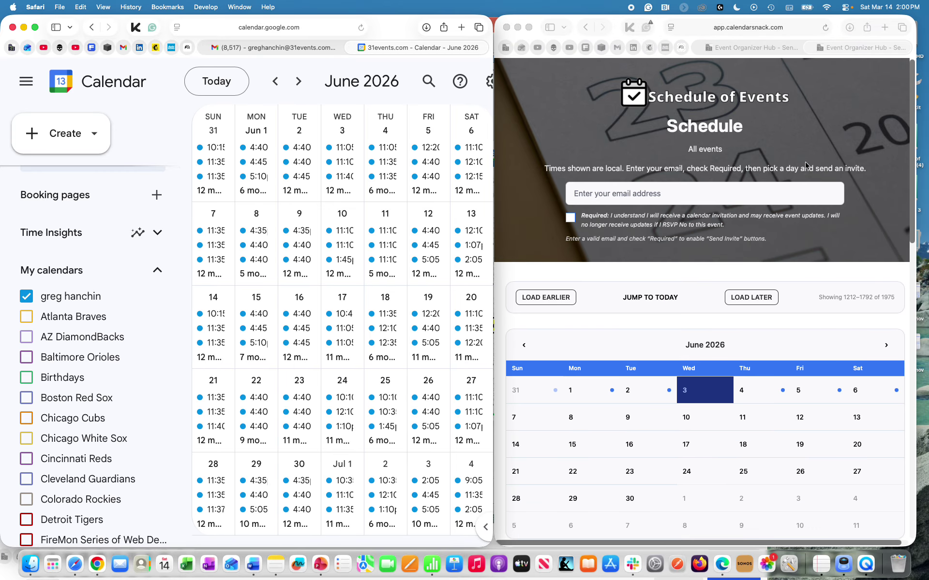
{"action": "left_click", "coordinate": [787, 25]}
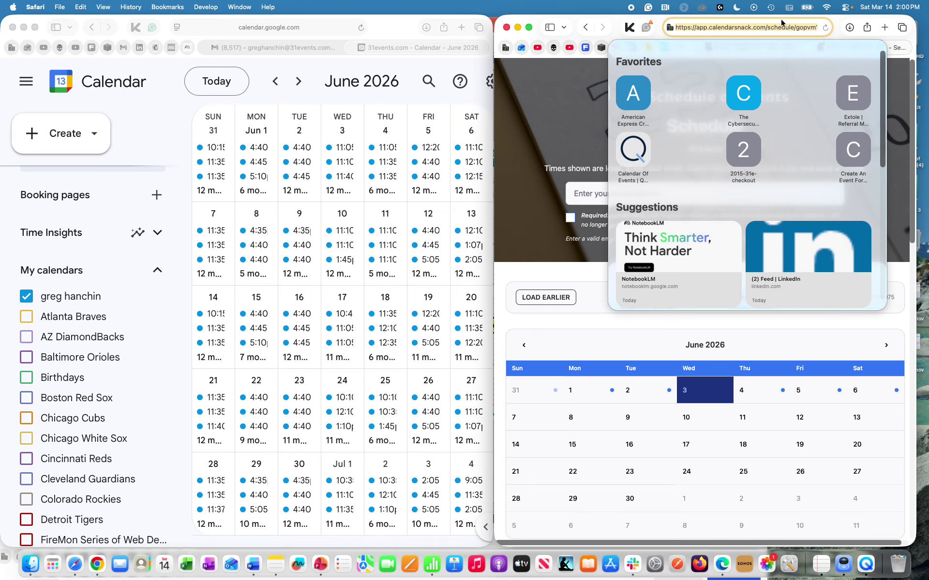
{"action": "key", "text": "Return"}
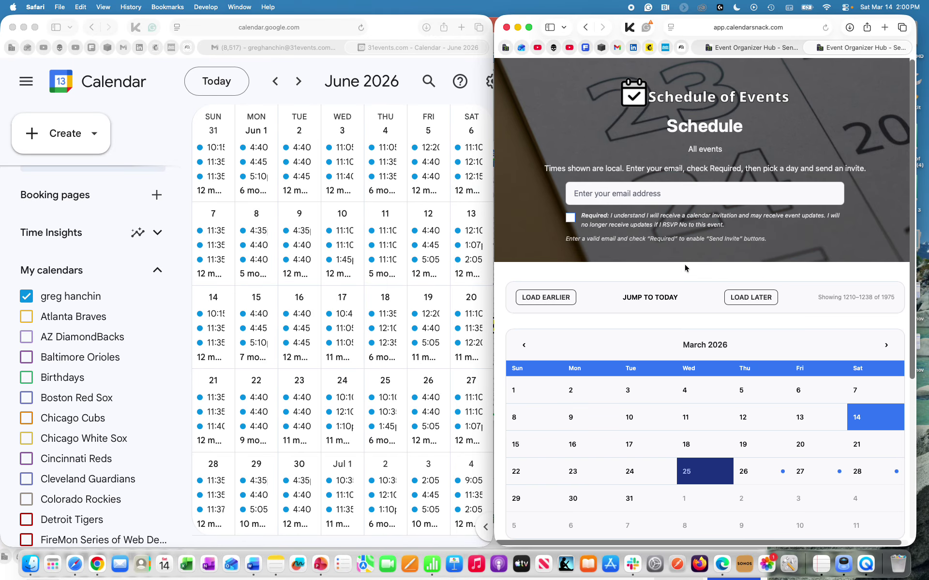
{"action": "scroll", "coordinate": [686, 263], "scroll_direction": "down", "scroll_amount": 5}
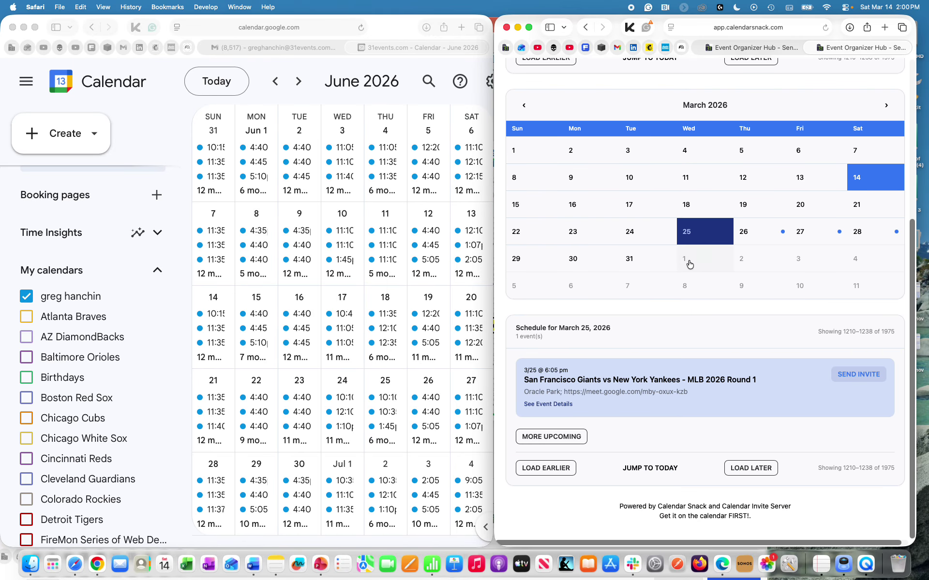
{"action": "left_click", "coordinate": [768, 468]}
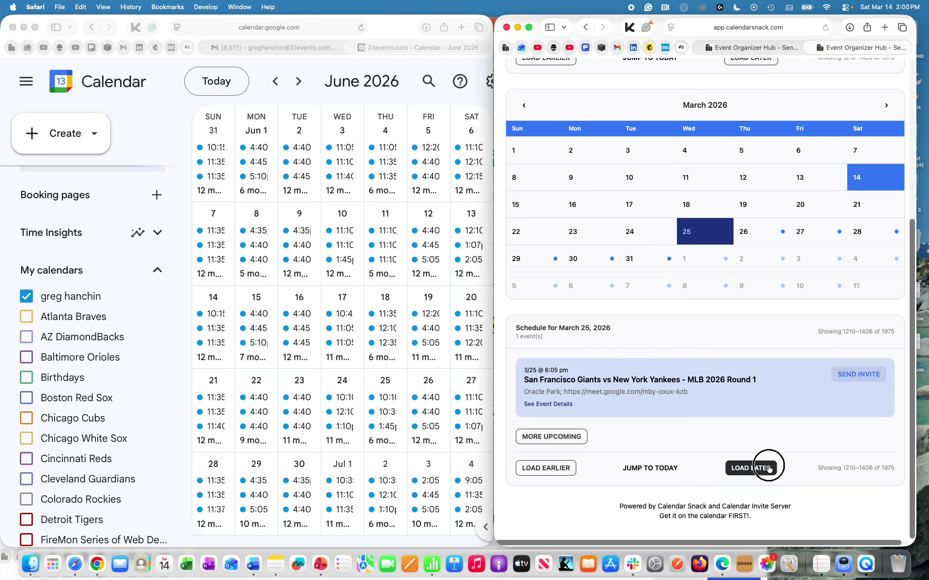
{"action": "left_click", "coordinate": [769, 466]}
{"action": "left_click", "coordinate": [771, 467]}
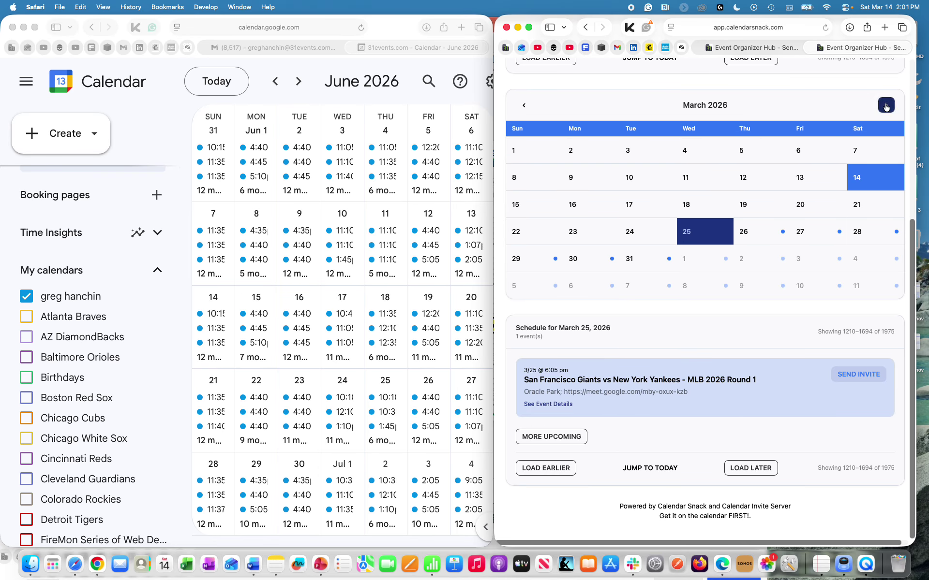
Step: Advance the Schedule page's calendar to June 2026, load further later events, and show the June 3 schedule
{"action": "left_click", "coordinate": [885, 105]}
{"action": "left_click", "coordinate": [886, 105]}
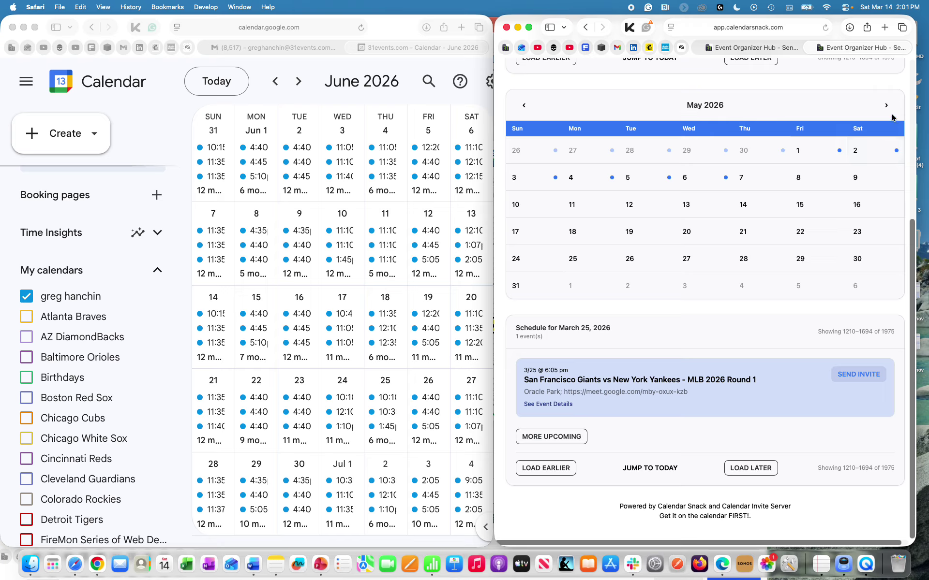
{"action": "left_click", "coordinate": [887, 103]}
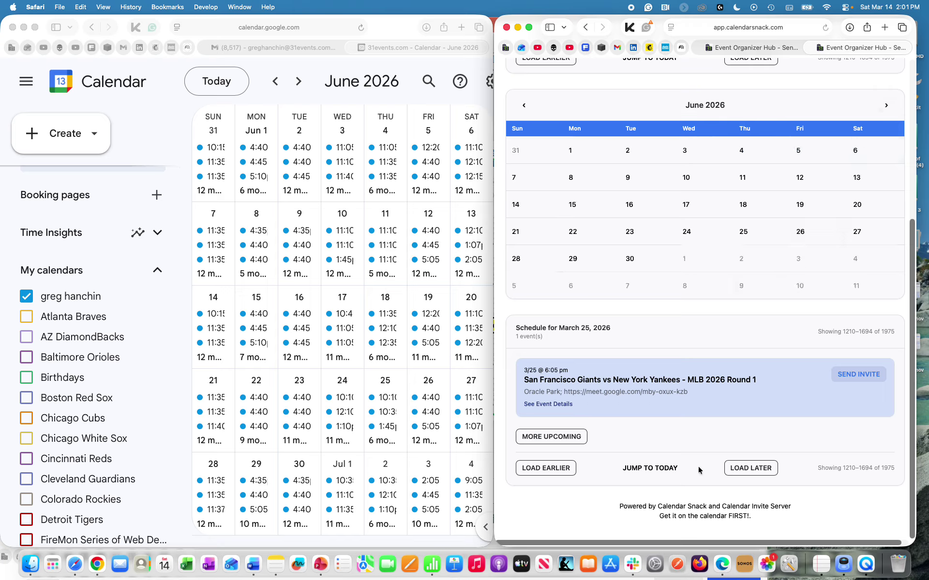
{"action": "left_click", "coordinate": [737, 470]}
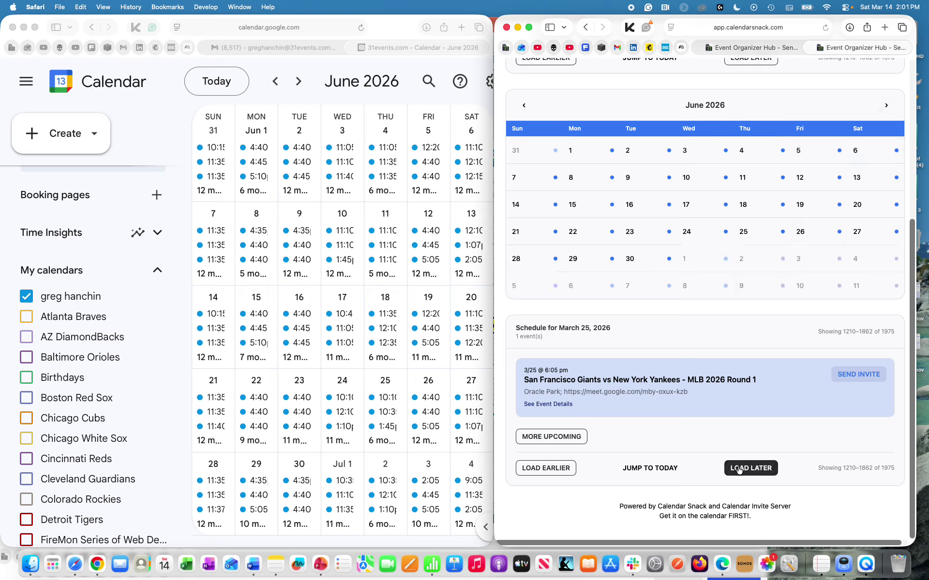
{"action": "left_click", "coordinate": [738, 469]}
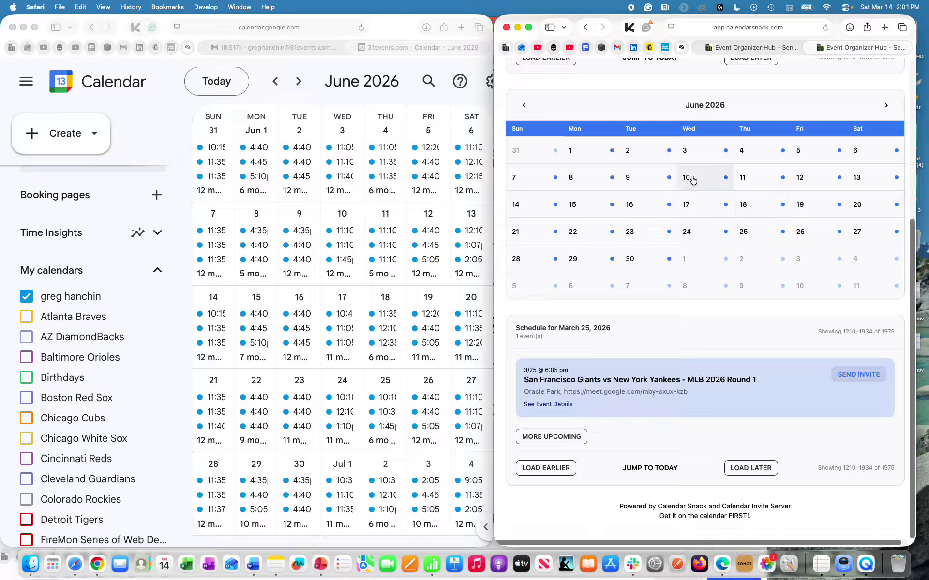
{"action": "left_click", "coordinate": [685, 150]}
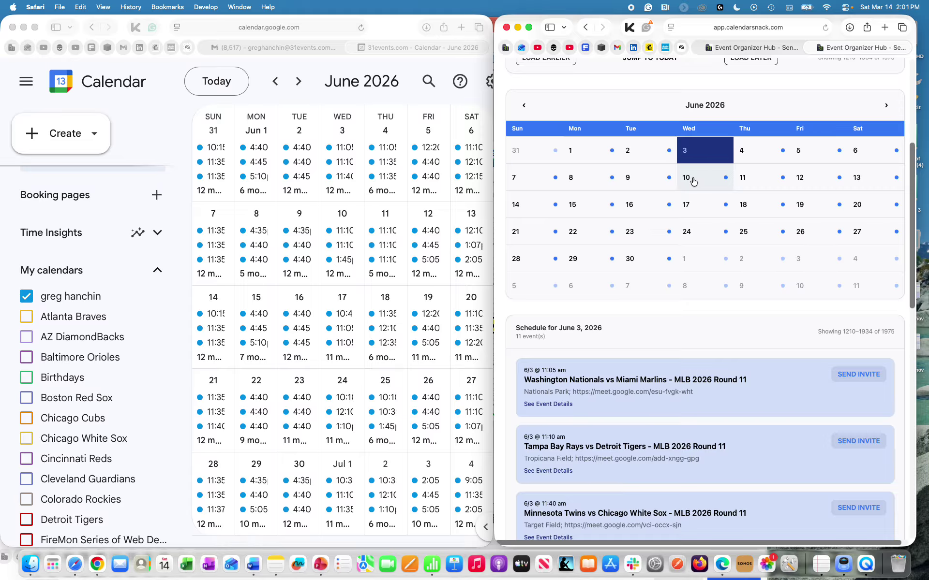
{"action": "scroll", "coordinate": [693, 181], "scroll_direction": "down", "scroll_amount": 5}
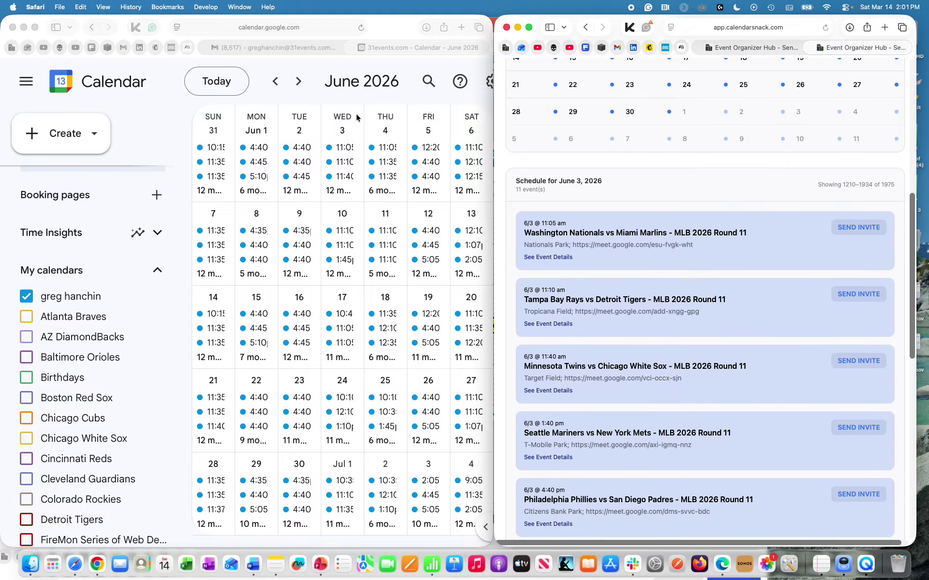
Step: Move Google Calendar to June 2, 2026 in a widened window and change it to the Schedule view
{"action": "left_click", "coordinate": [344, 131]}
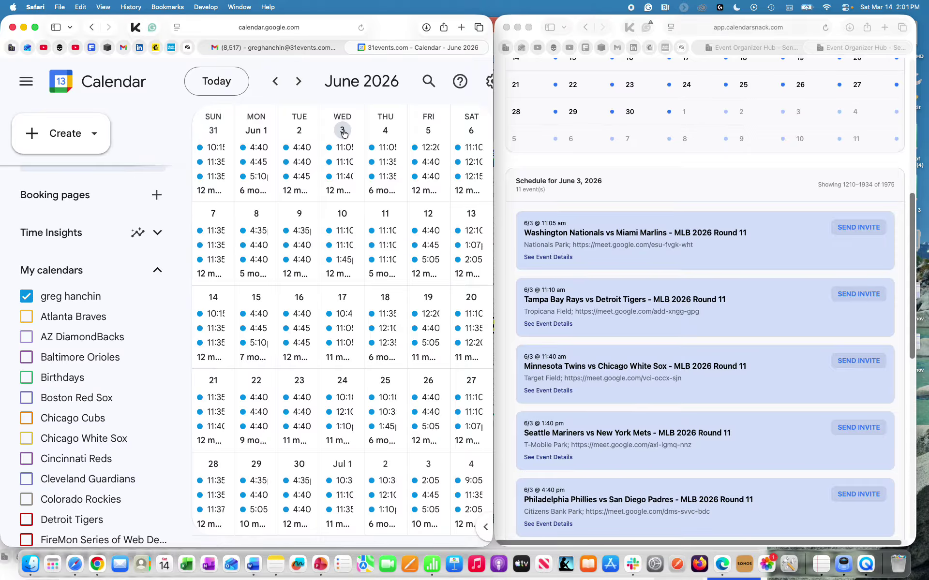
{"action": "left_click", "coordinate": [343, 129]}
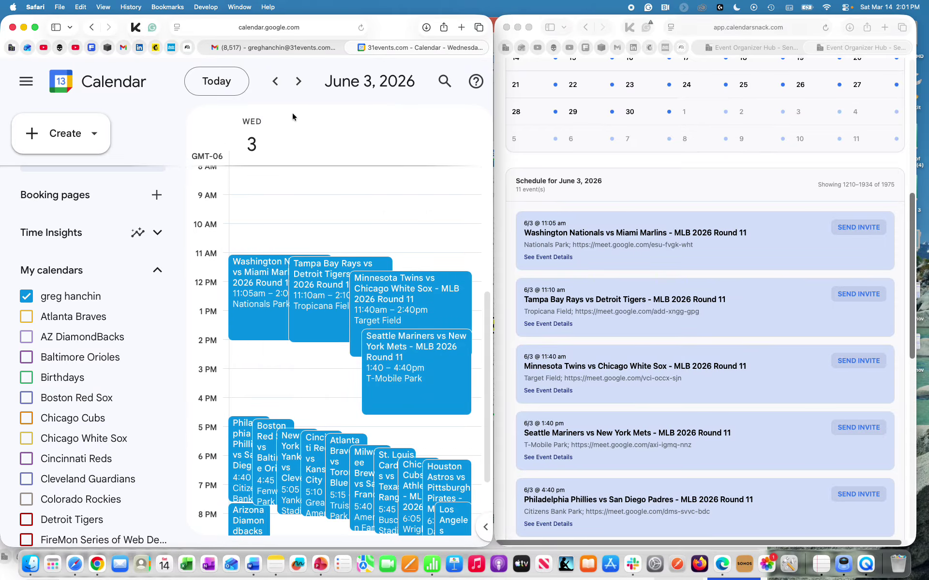
{"action": "left_click", "coordinate": [275, 82]}
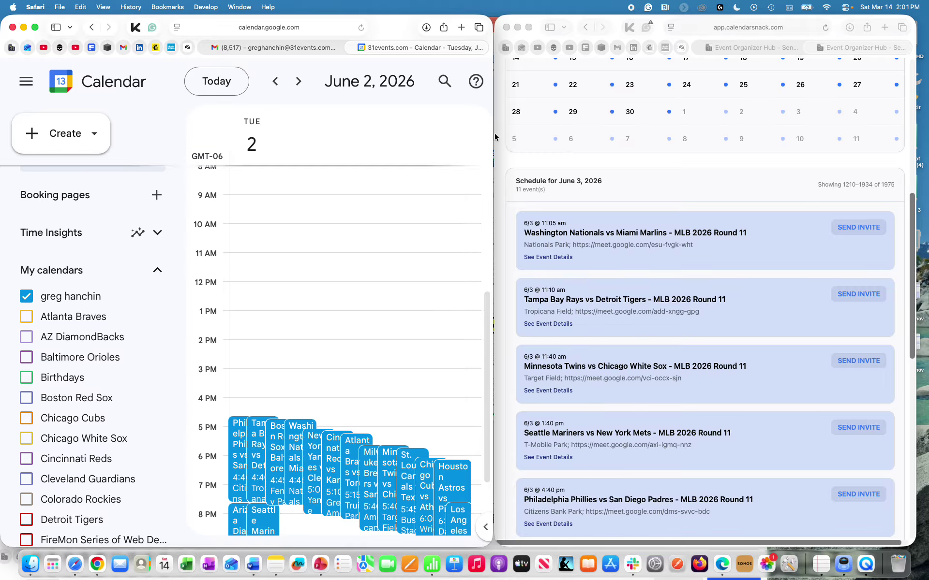
{"action": "left_click_drag", "start_coordinate": [493, 129], "coordinate": [780, 104]}
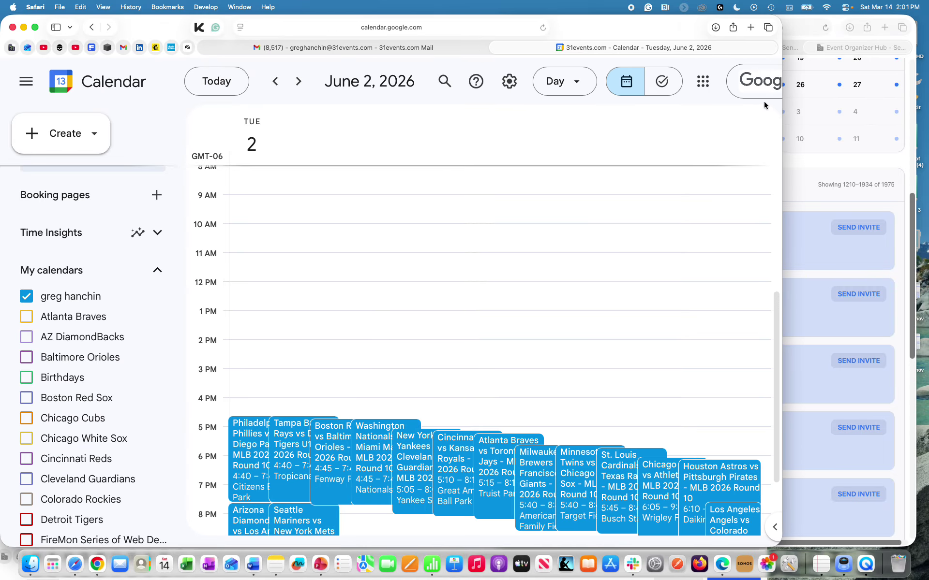
{"action": "left_click", "coordinate": [574, 85]}
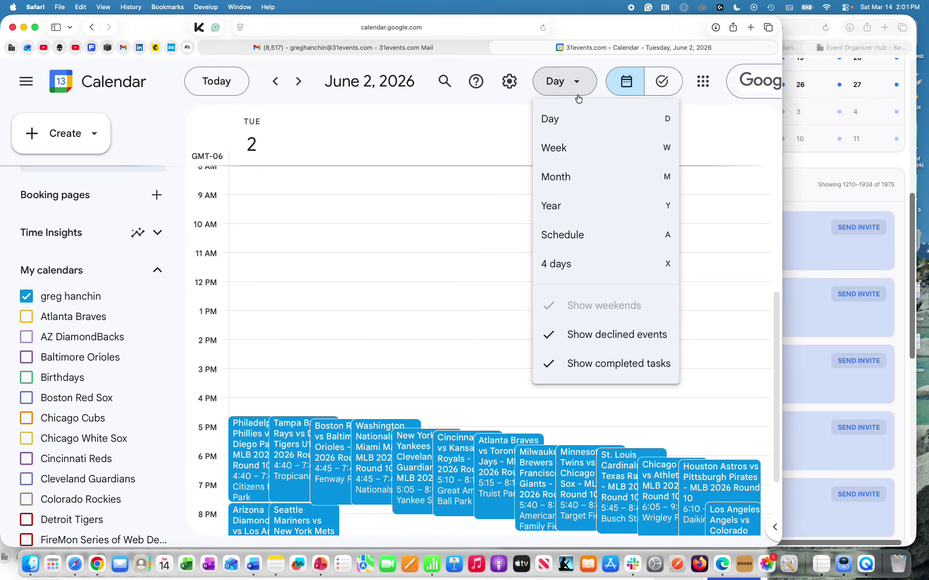
{"action": "left_click", "coordinate": [561, 235]}
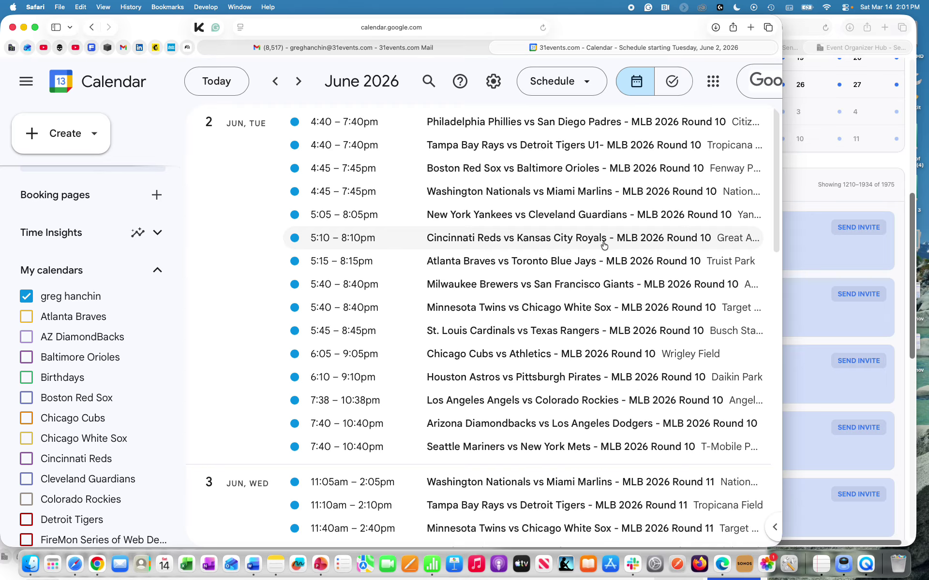
Step: Narrow the Google Calendar window and reduce its page zoom so the event titles show beside the Schedule page
{"action": "left_click_drag", "start_coordinate": [783, 215], "coordinate": [443, 214]}
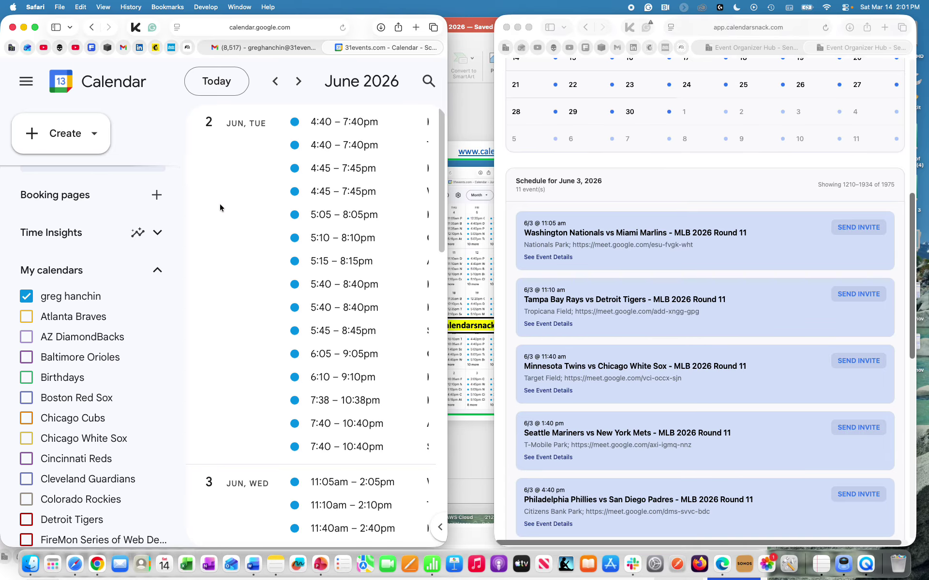
{"action": "key", "text": "super+minus"}
{"action": "key", "text": "super+minus"}
{"action": "key", "text": "super+minus"}
{"action": "key", "text": "super+minus"}
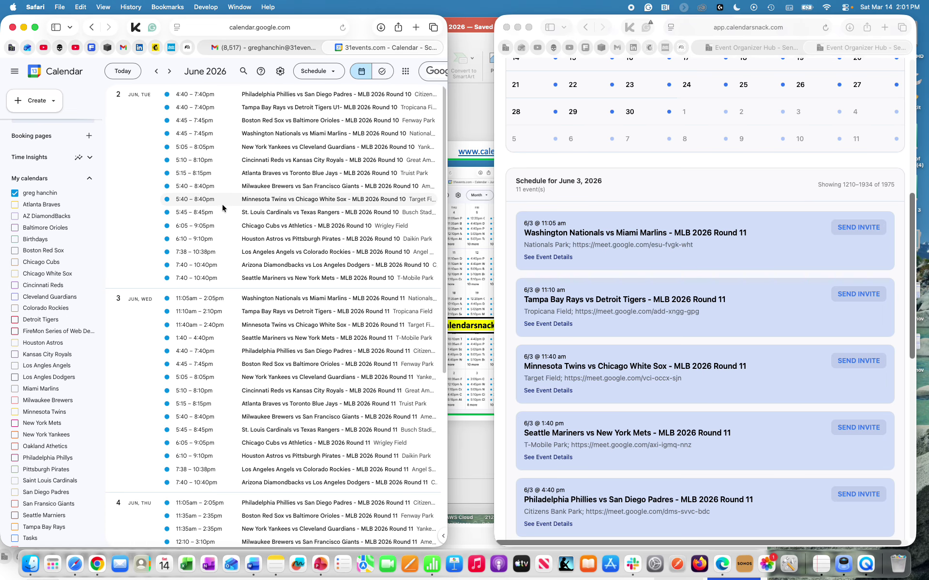
{"action": "key", "text": "super+equal"}
{"action": "key", "text": "super+equal"}
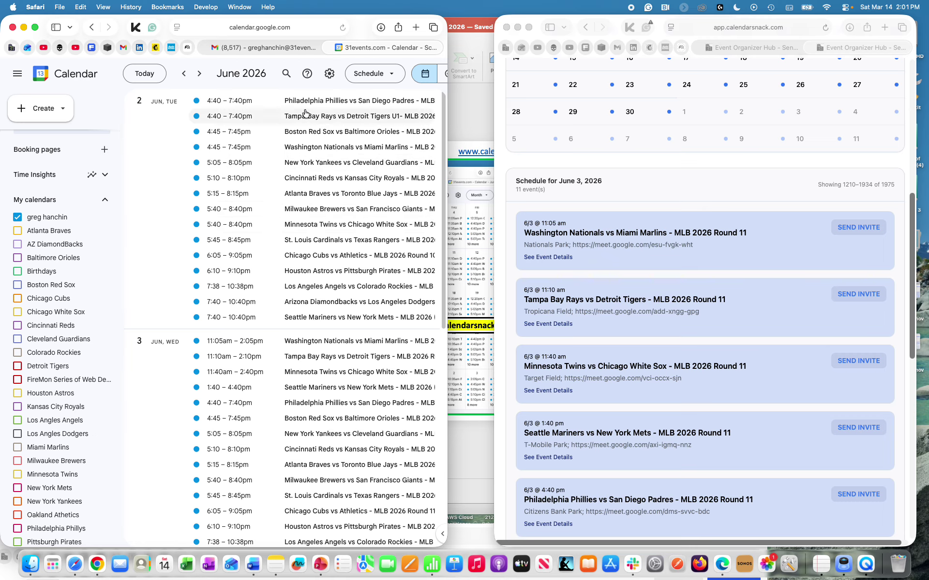
Step: View June 3 and June 2 in Google Calendar's Day view, and return to the Schedule view
{"action": "scroll", "coordinate": [319, 160], "scroll_direction": "down", "scroll_amount": 5}
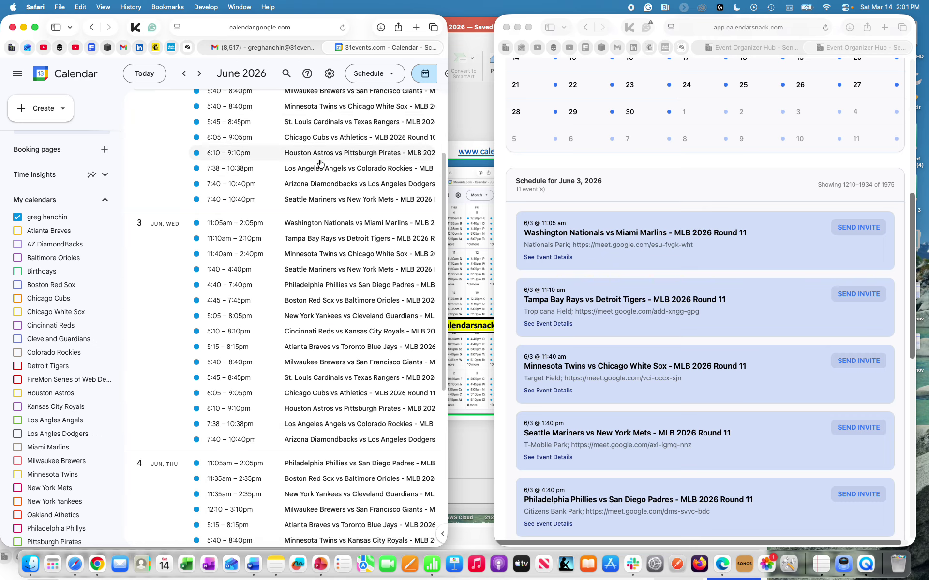
{"action": "left_click", "coordinate": [140, 223]}
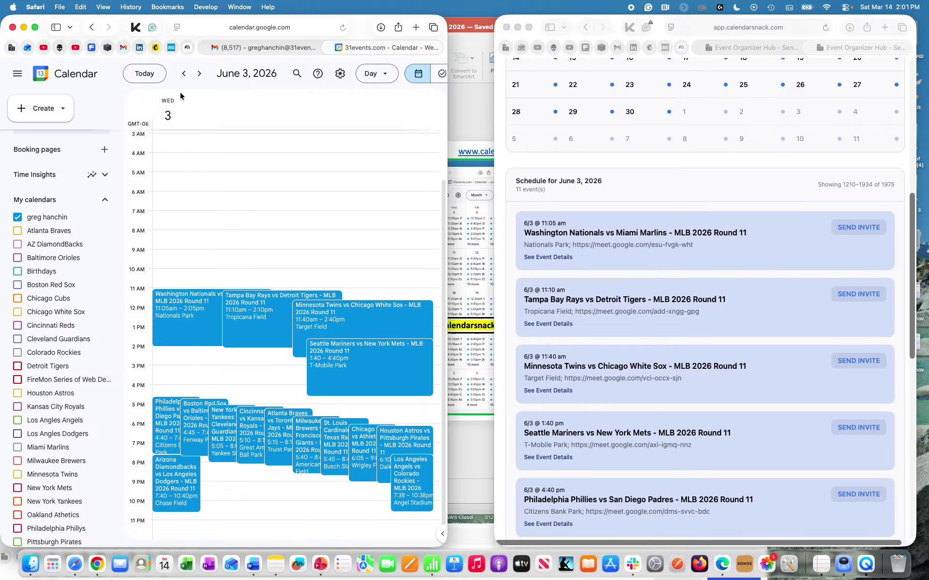
{"action": "left_click", "coordinate": [184, 73]}
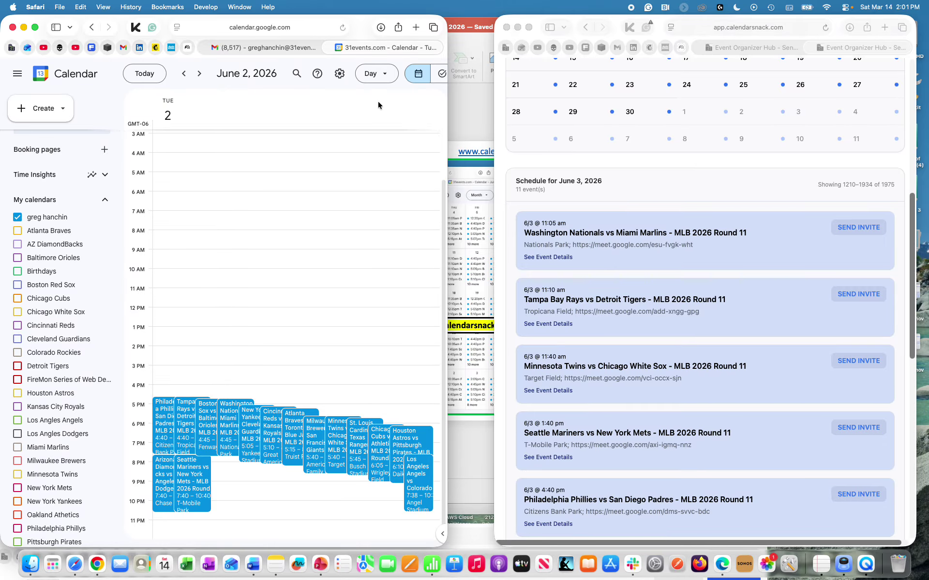
{"action": "left_click", "coordinate": [385, 81]}
{"action": "left_click", "coordinate": [362, 174]}
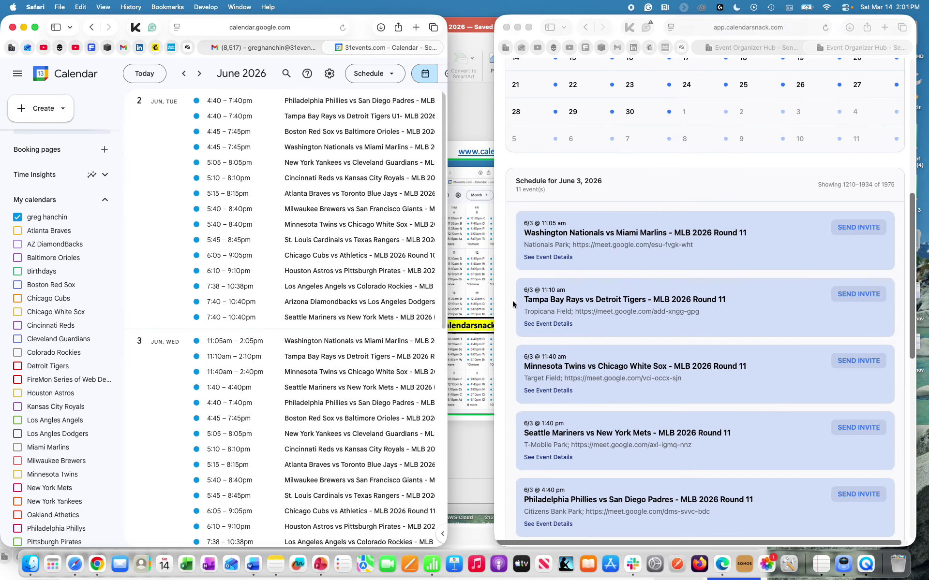
Step: Check the June 3 list on the Calendar Snack page for the Los Angeles Angels vs Colorado Rockies event
{"action": "scroll", "coordinate": [523, 299], "scroll_direction": "down", "scroll_amount": 15}
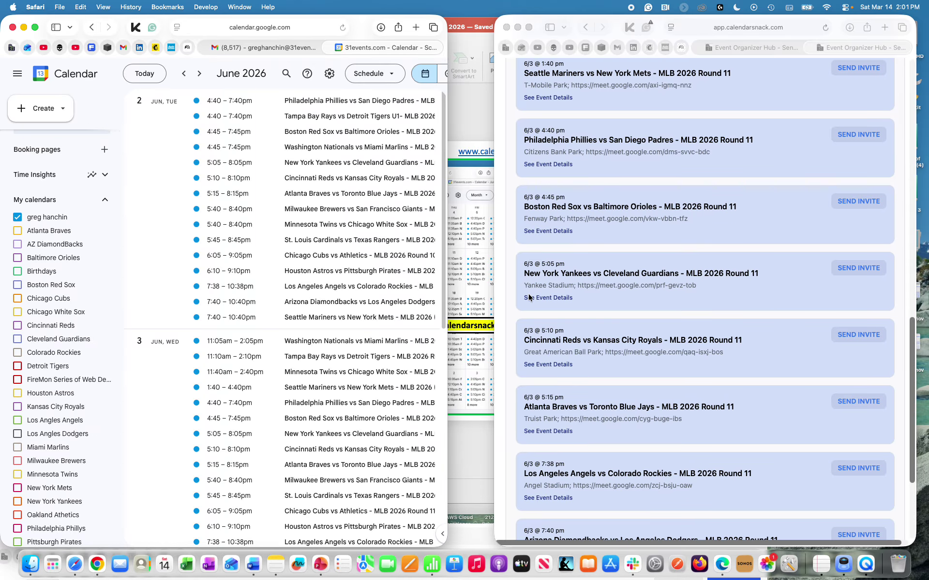
{"action": "scroll", "coordinate": [530, 296], "scroll_direction": "down", "scroll_amount": 2}
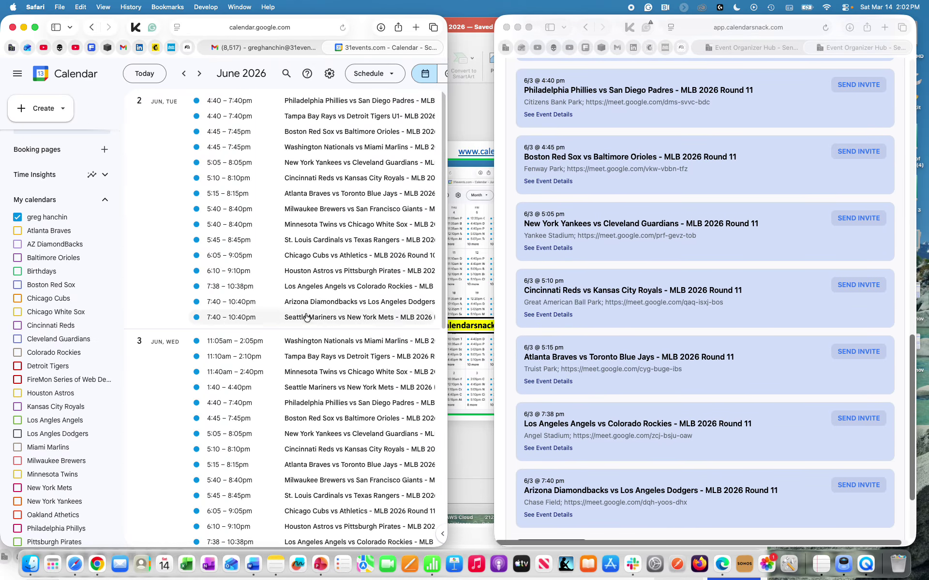
{"action": "left_click", "coordinate": [550, 416]}
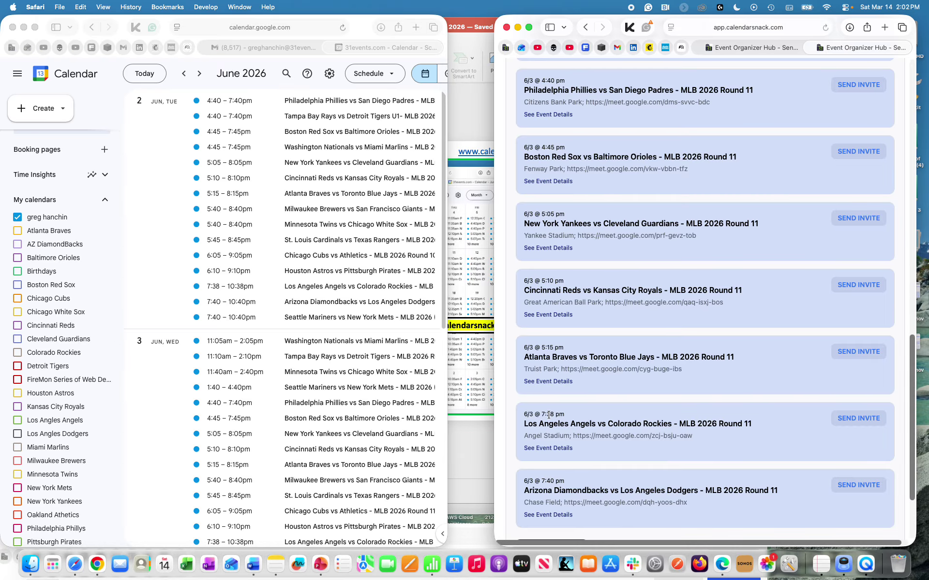
Step: Switch to Google Calendar and open the details of the June 3 Los Angeles Angels vs Colorado Rockies event
{"action": "left_click", "coordinate": [287, 285]}
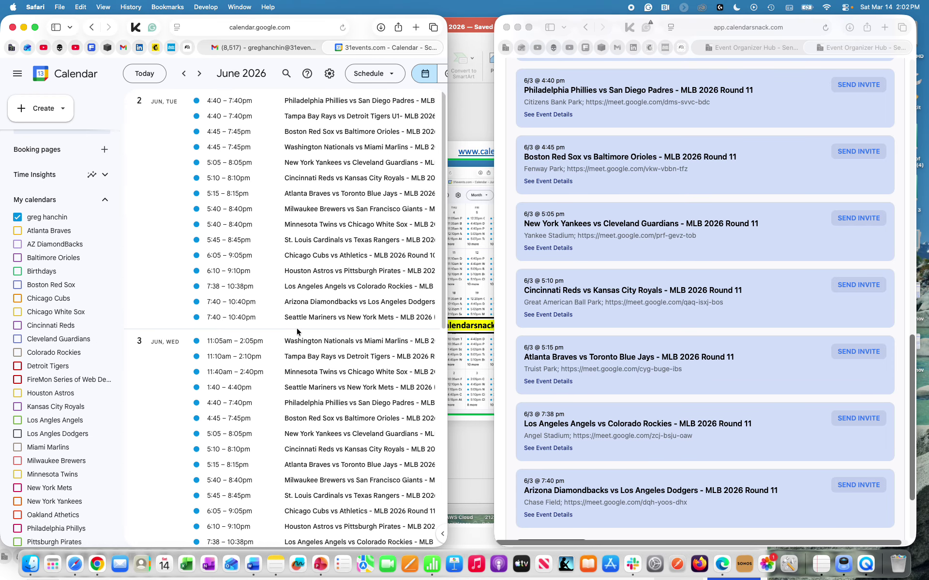
{"action": "scroll", "coordinate": [297, 328], "scroll_direction": "down", "scroll_amount": 5}
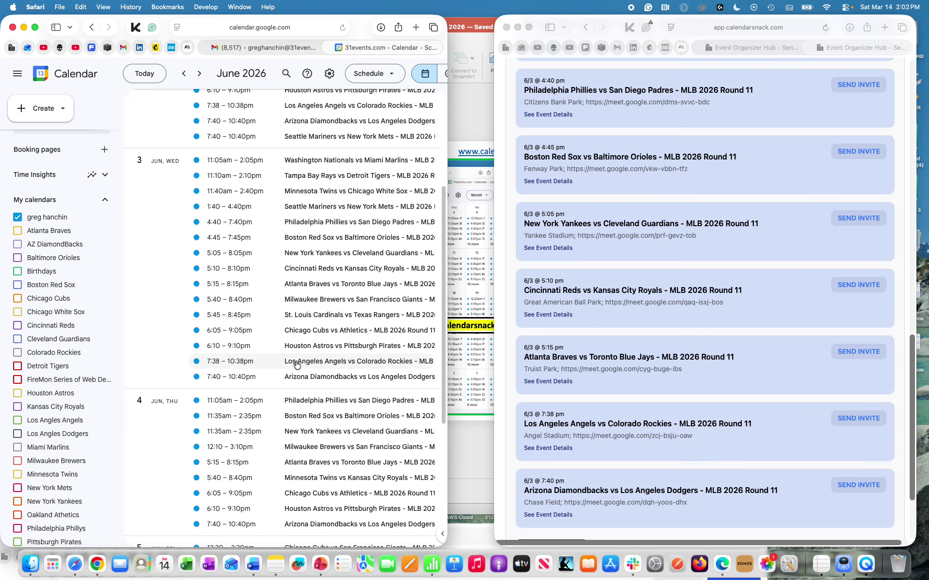
{"action": "left_click", "coordinate": [297, 365]}
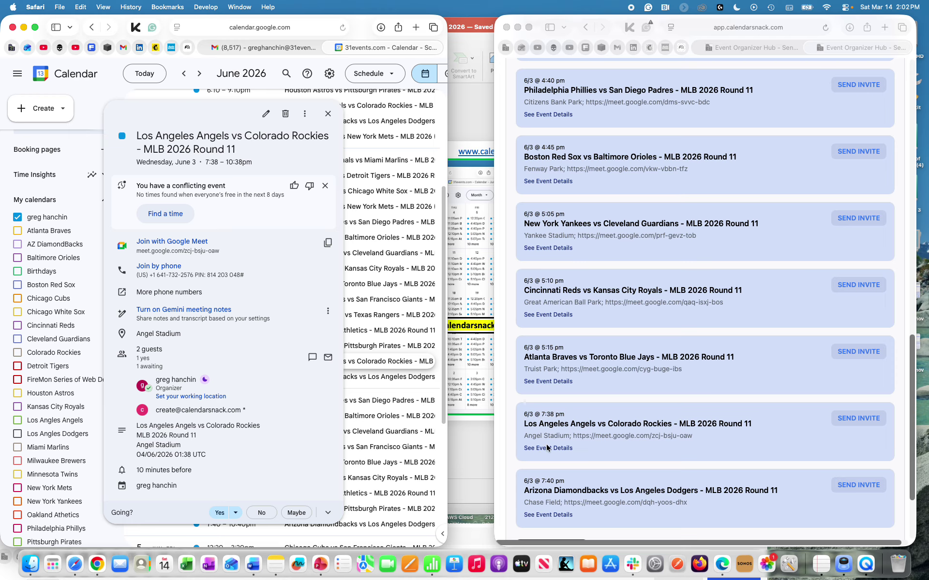
Step: Show the event details of the 6/3 Los Angeles Angels vs Colorado Rockies game on the Calendar Snack Schedule page for comparison
{"action": "scroll", "coordinate": [556, 444], "scroll_direction": "down", "scroll_amount": 1}
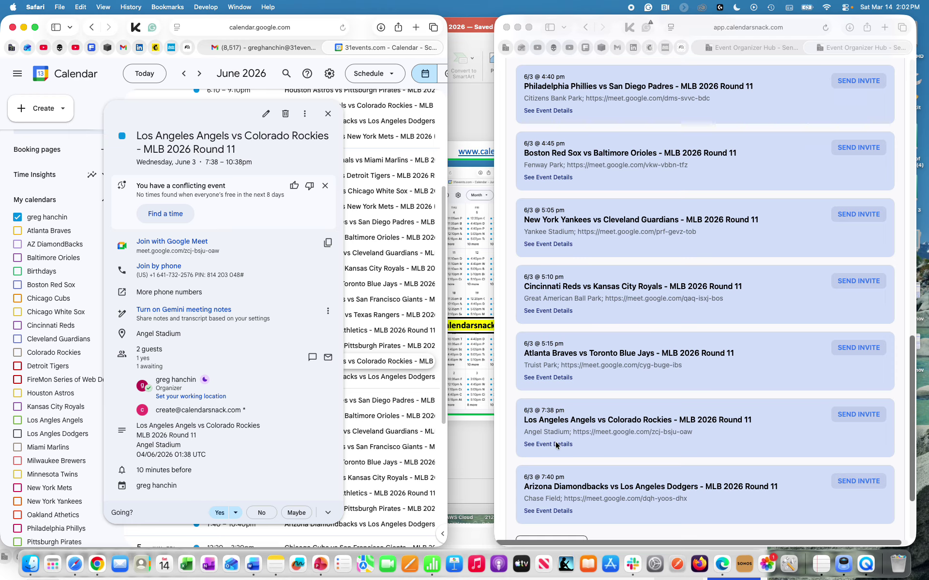
{"action": "left_click", "coordinate": [556, 444]}
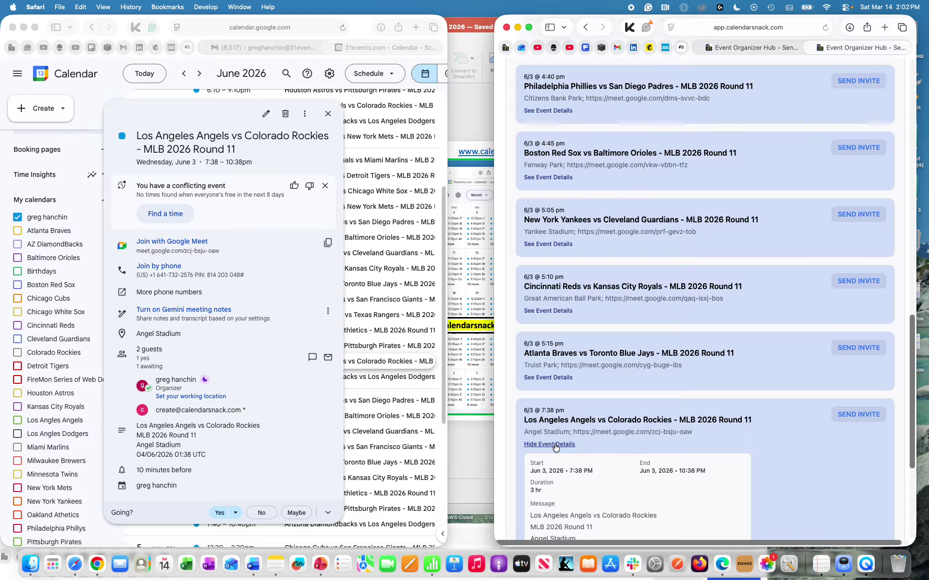
{"action": "scroll", "coordinate": [554, 446], "scroll_direction": "down", "scroll_amount": 5}
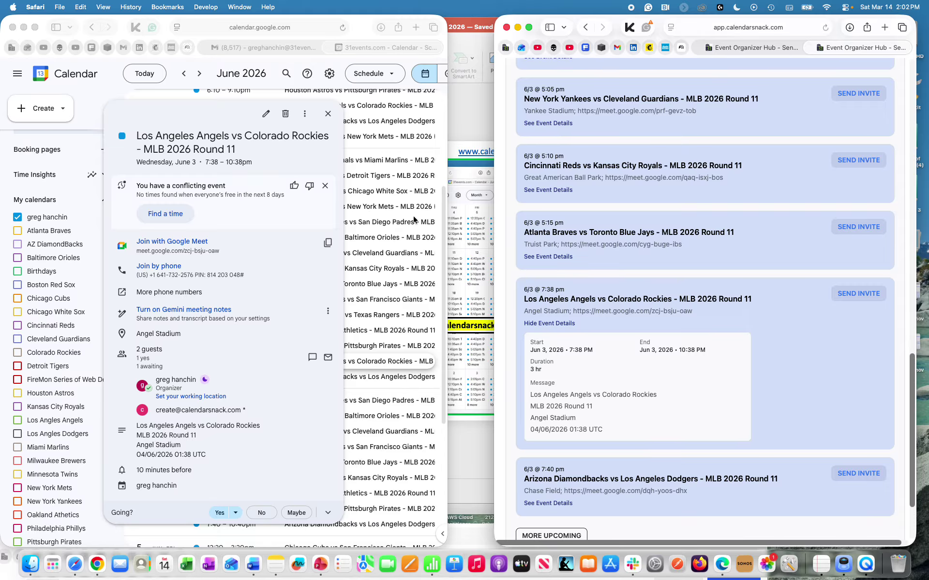
Step: Fill in the recipient's saved e-mail address on the Schedule page and accept the Required consent for receiving calendar invitations
{"action": "scroll", "coordinate": [711, 268], "scroll_direction": "up", "scroll_amount": 15}
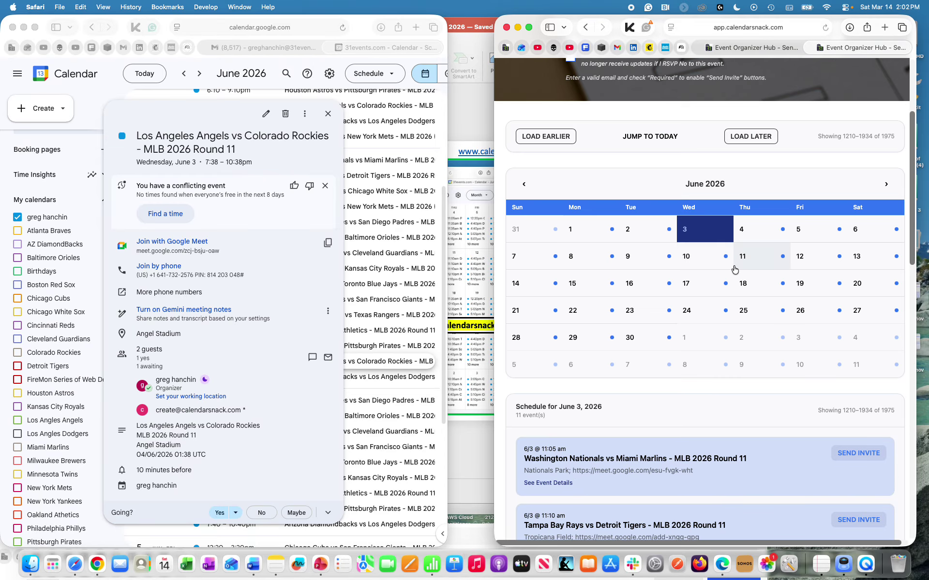
{"action": "scroll", "coordinate": [734, 269], "scroll_direction": "up", "scroll_amount": 5}
{"action": "left_click", "coordinate": [699, 190]}
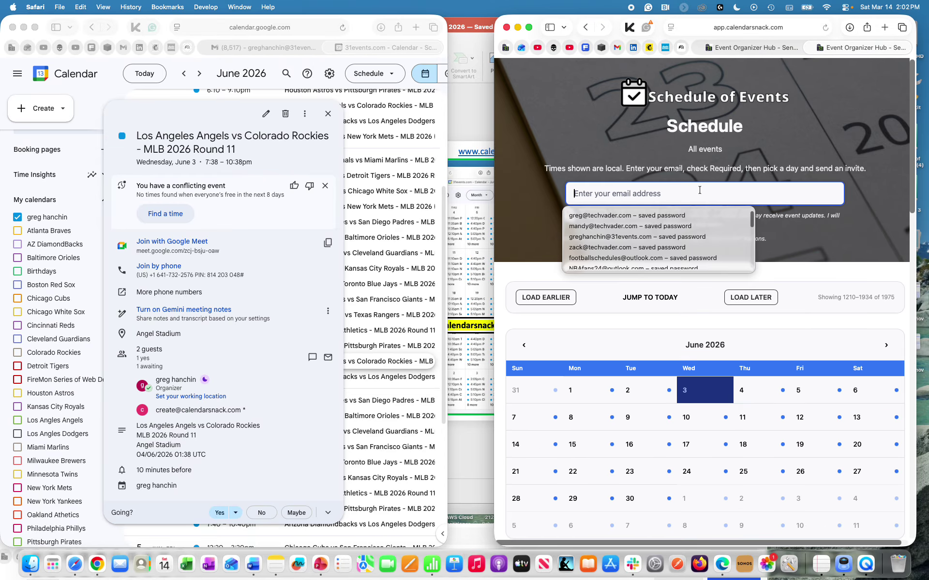
{"action": "left_click", "coordinate": [576, 248]}
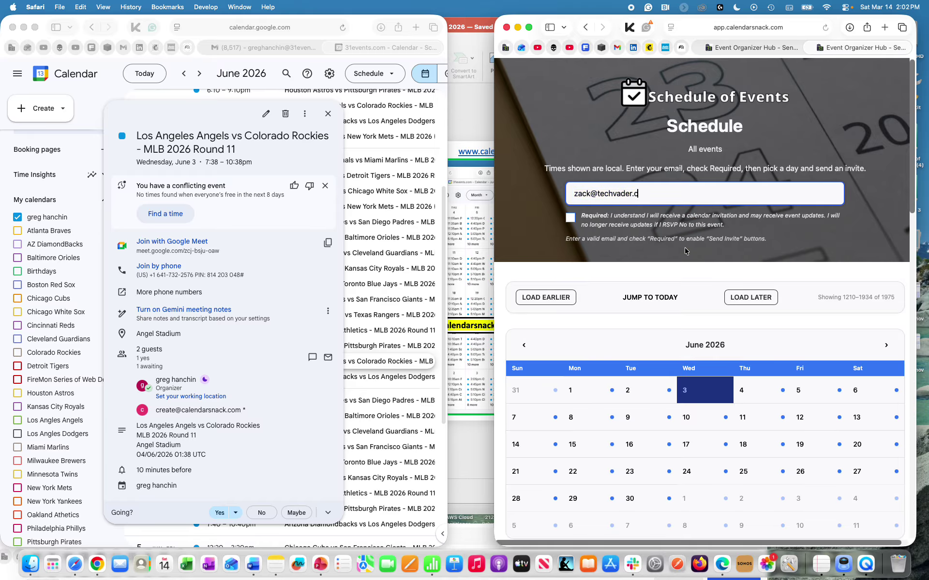
{"action": "left_click", "coordinate": [571, 219]}
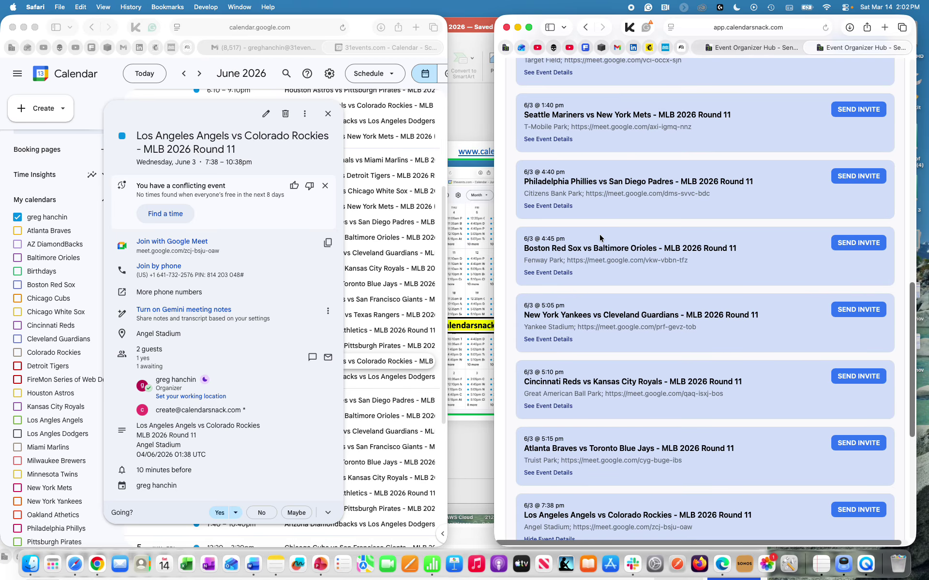
Step: Send the invite for the 6/3 7:38 pm Los Angeles Angels vs Colorado Rockies game from the Schedule page
{"action": "scroll", "coordinate": [599, 238], "scroll_direction": "down", "scroll_amount": 3}
{"action": "scroll", "coordinate": [594, 241], "scroll_direction": "down", "scroll_amount": 3}
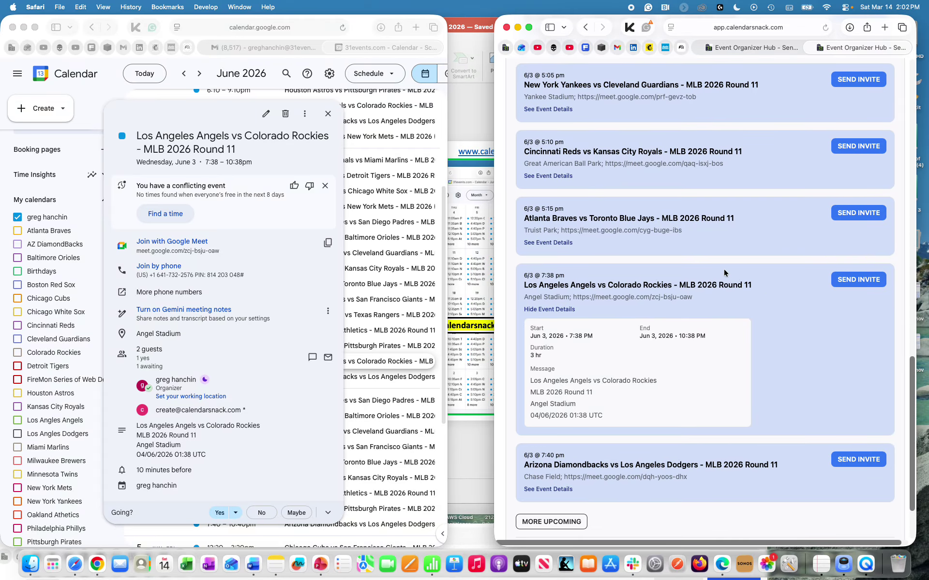
{"action": "left_click", "coordinate": [834, 279]}
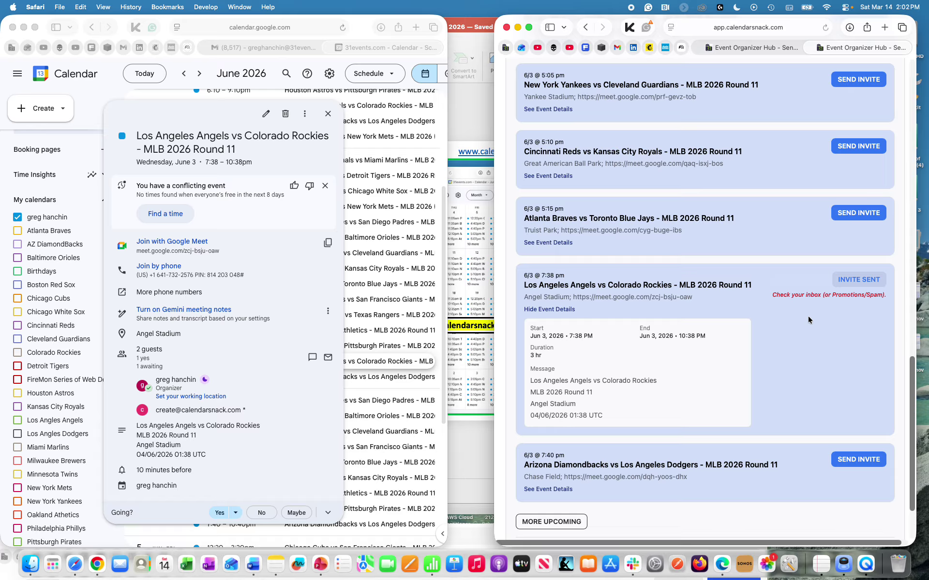